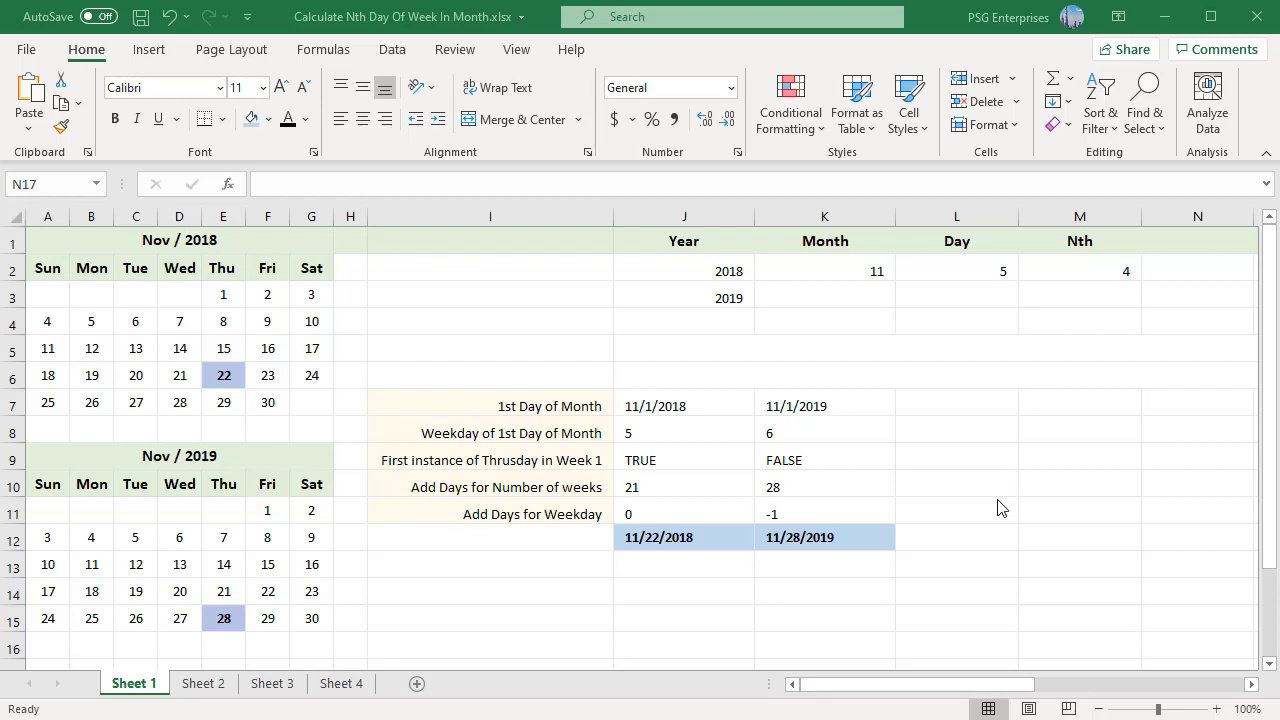
- Review the final-date formula in J12 and the J7 first-day DATE formula showing 11/1/2018
double_click(684, 537)
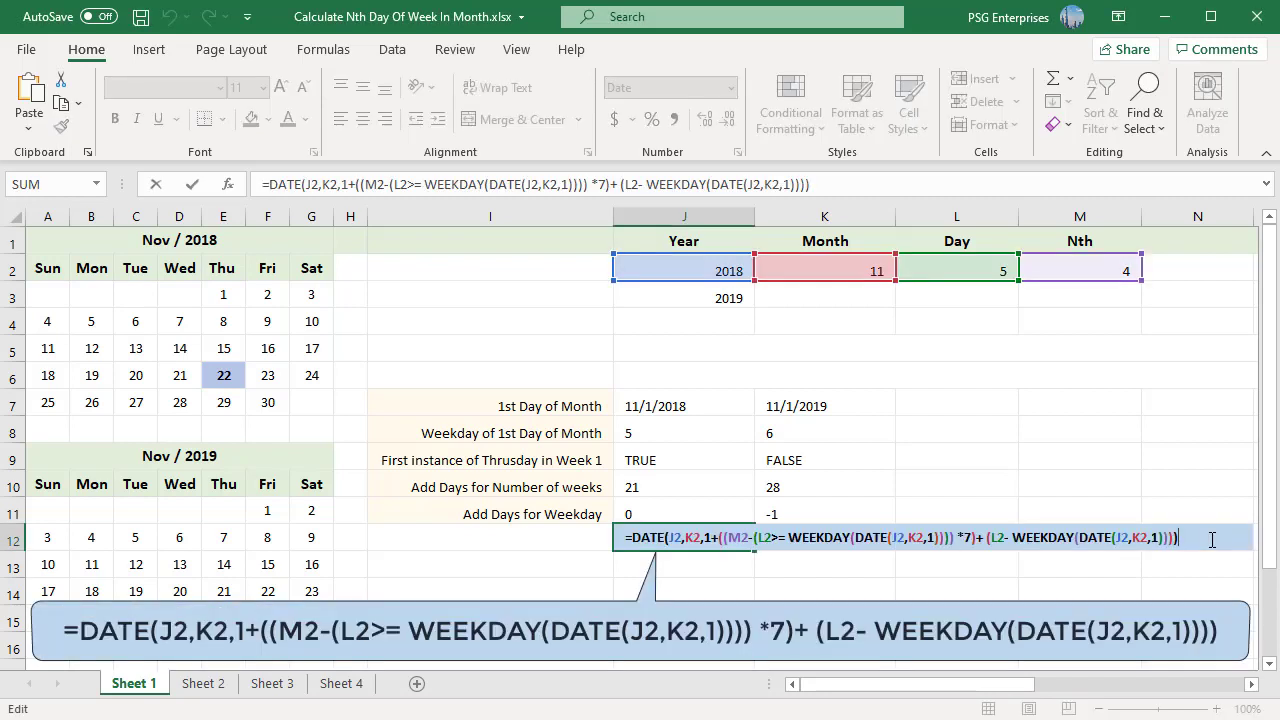
key(ctrl+Return)
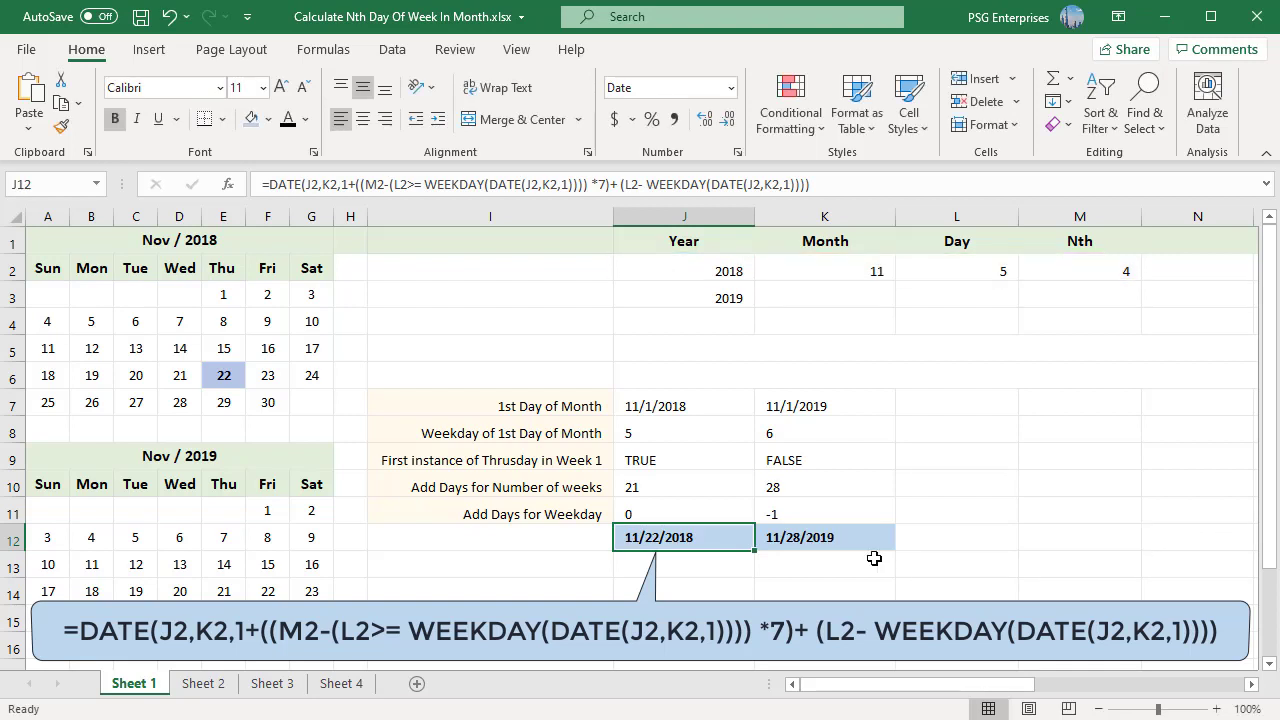
click(727, 405)
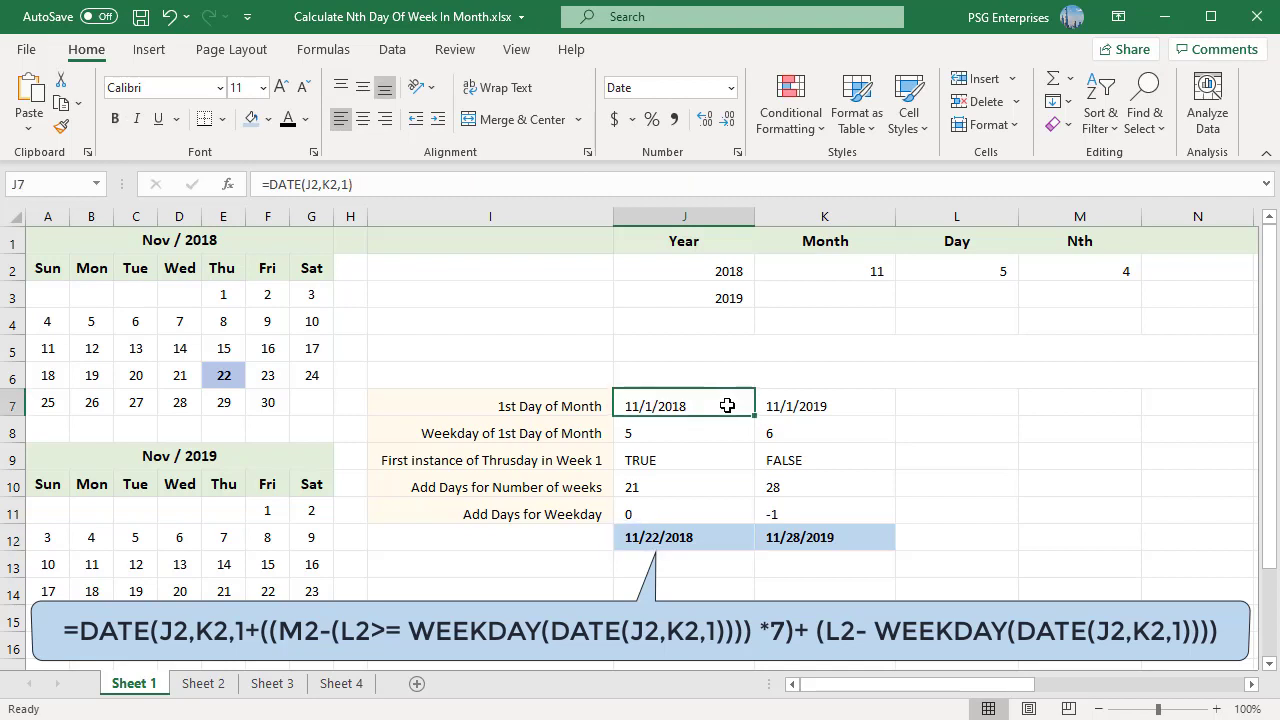
double_click(742, 405)
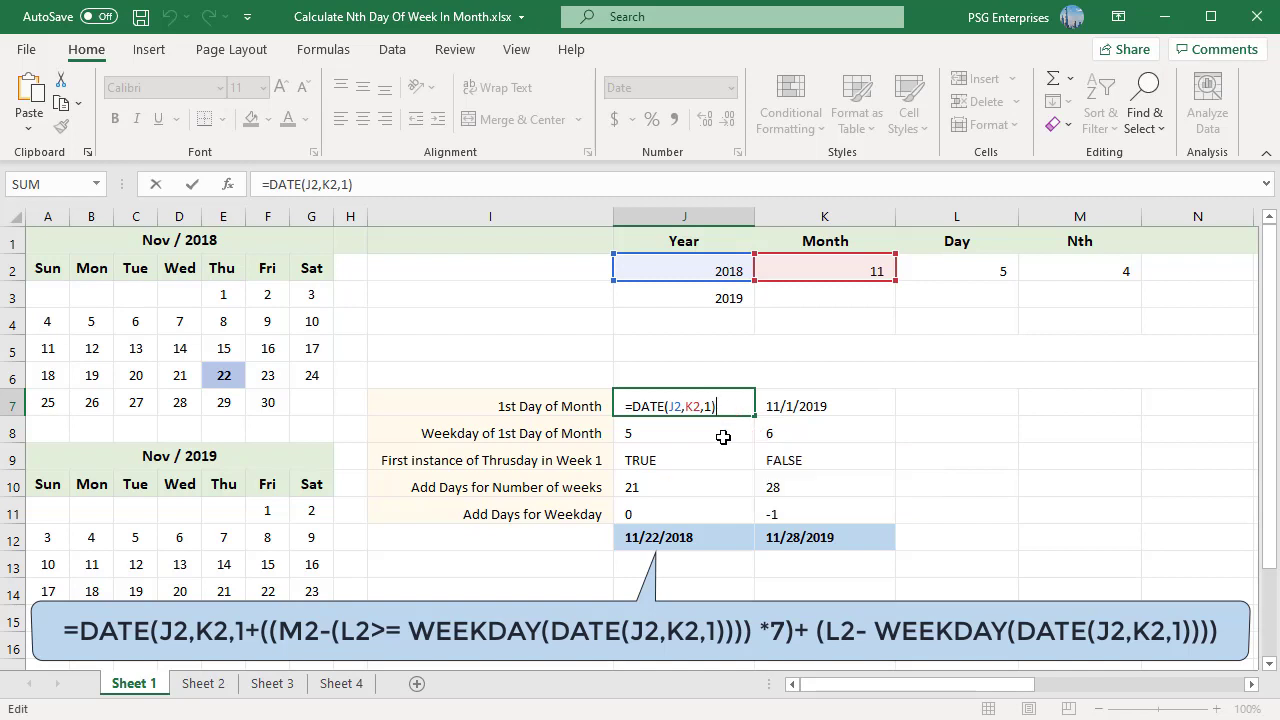
key(Escape)
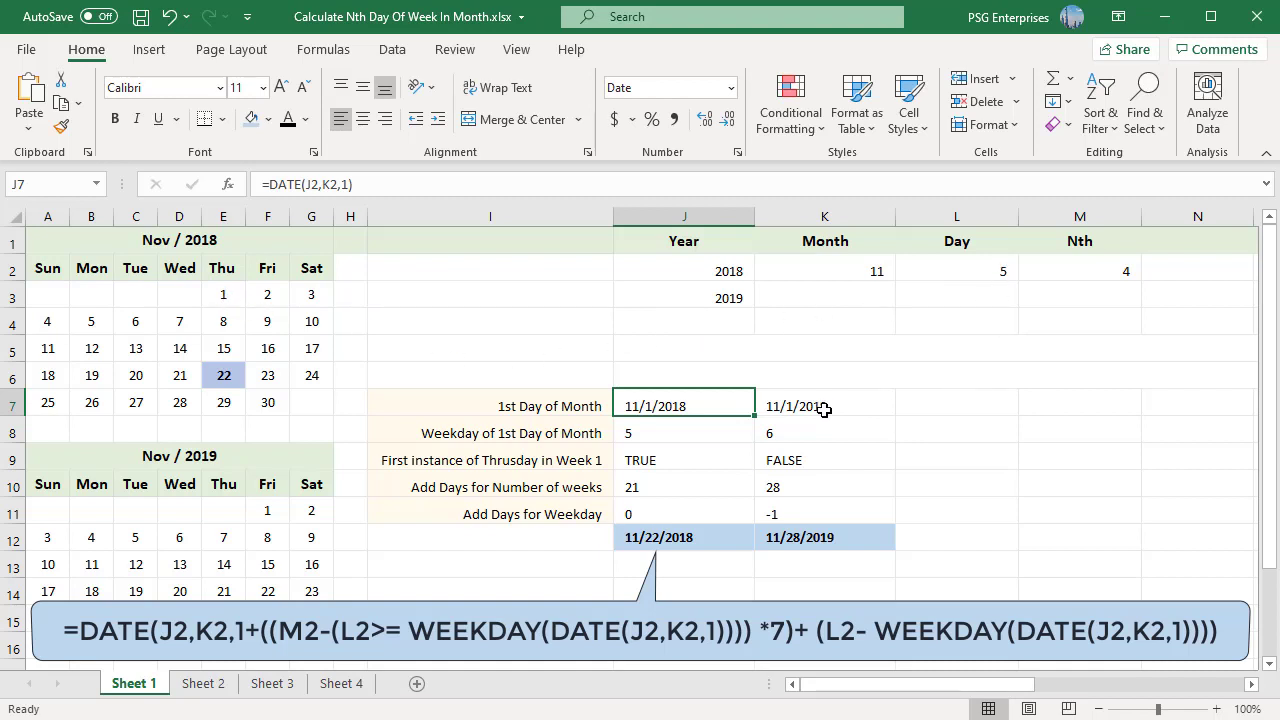
- Inspect and confirm the J8 WEEKDAY formula for the first day, which returns 5
click(713, 442)
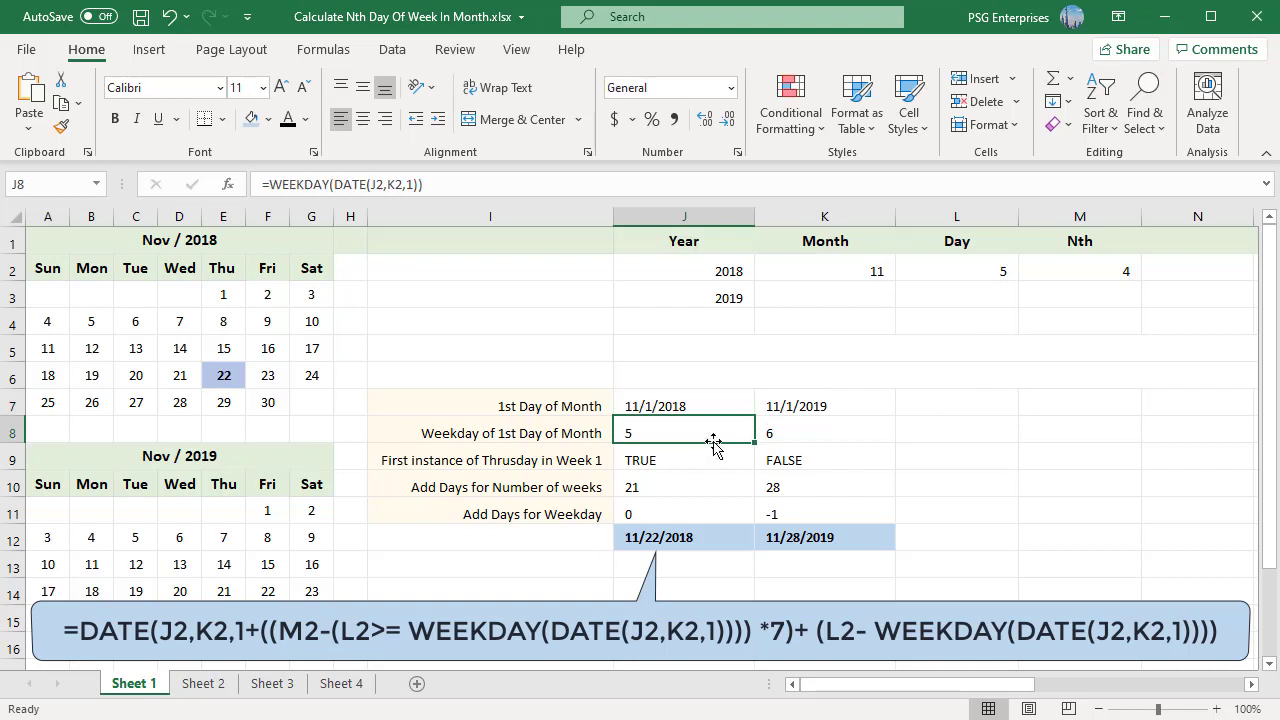
double_click(745, 430)
click(784, 433)
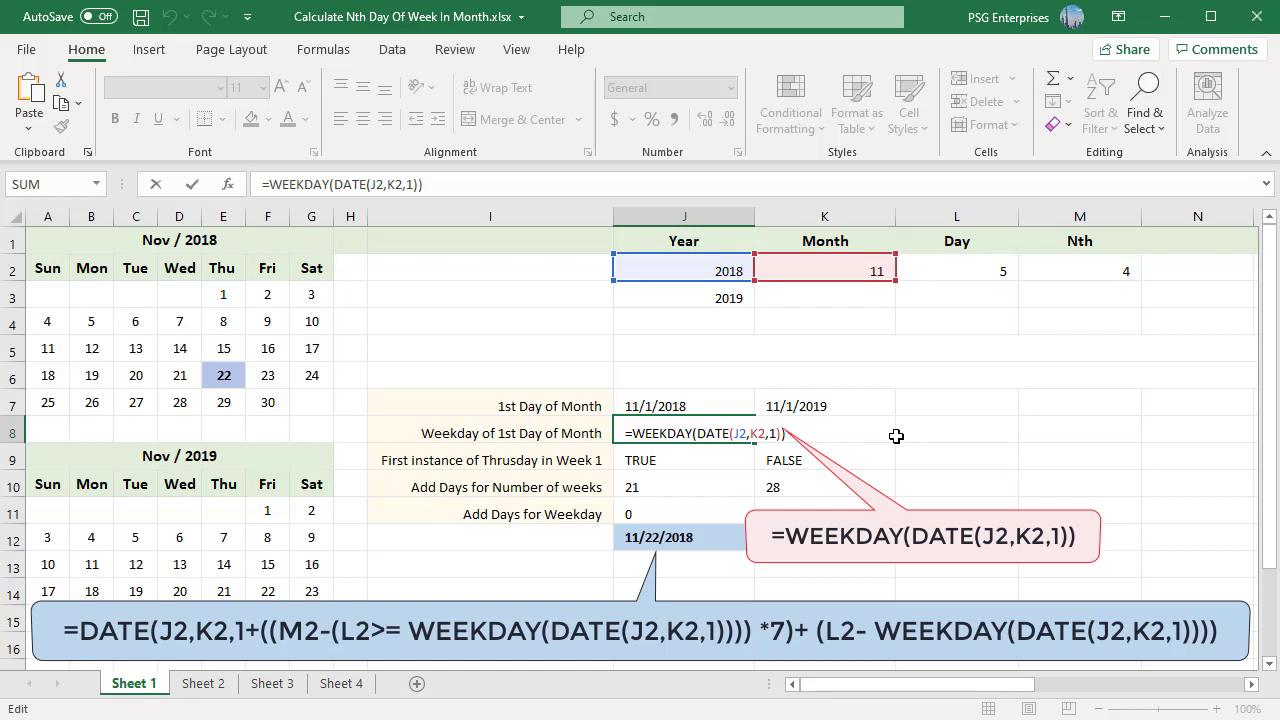
key(Return)
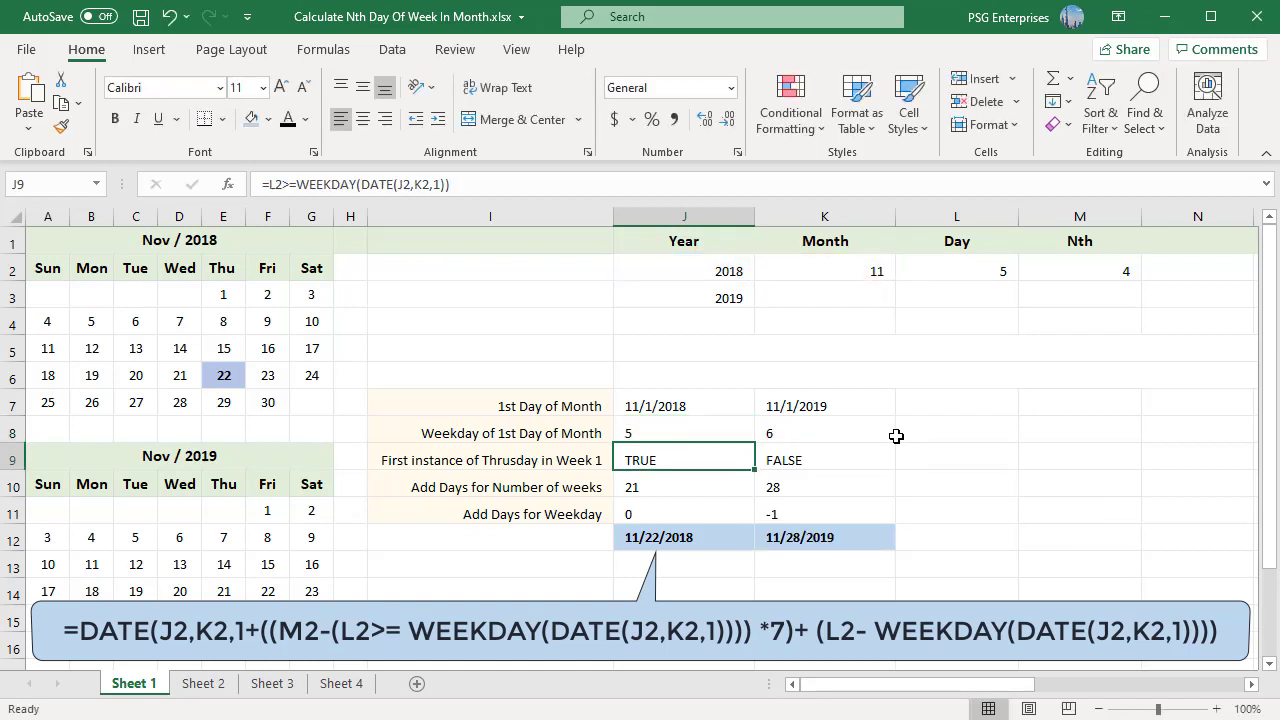
click(660, 433)
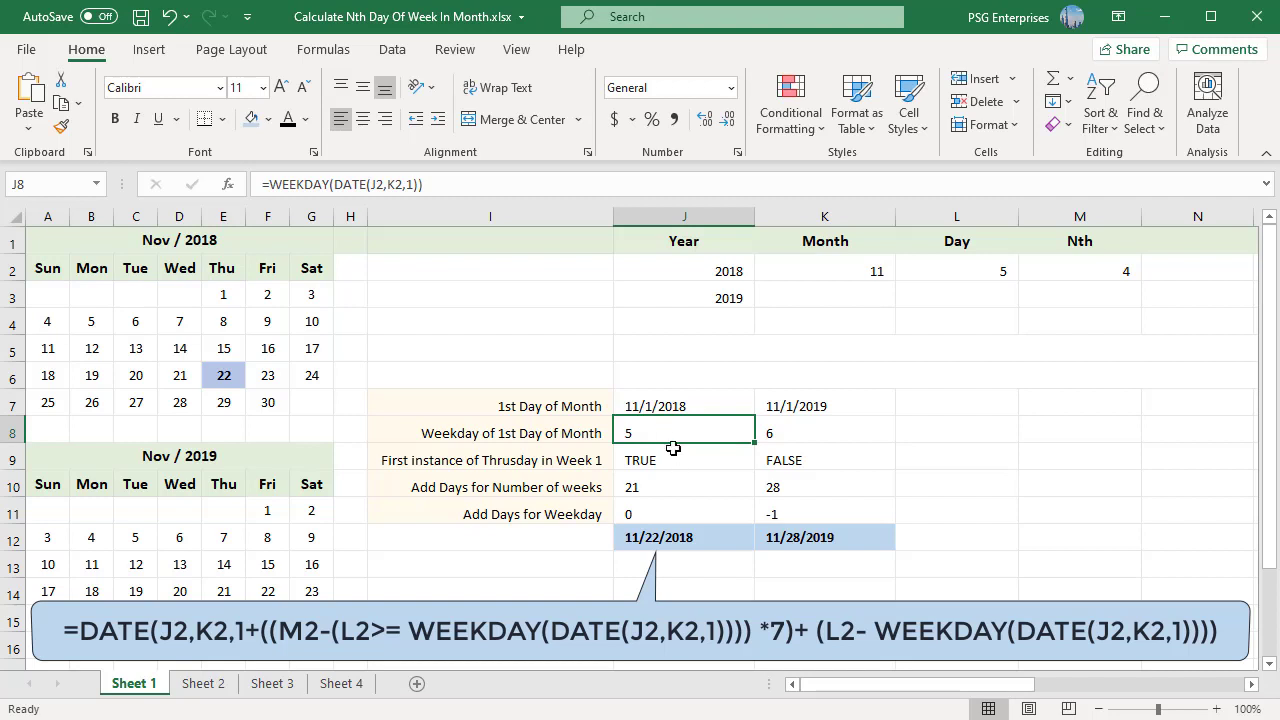
- Check the Thursday-in-week-1 formula in J9 returns TRUE, then look at the 2019 result in K9
click(674, 458)
key(F2)
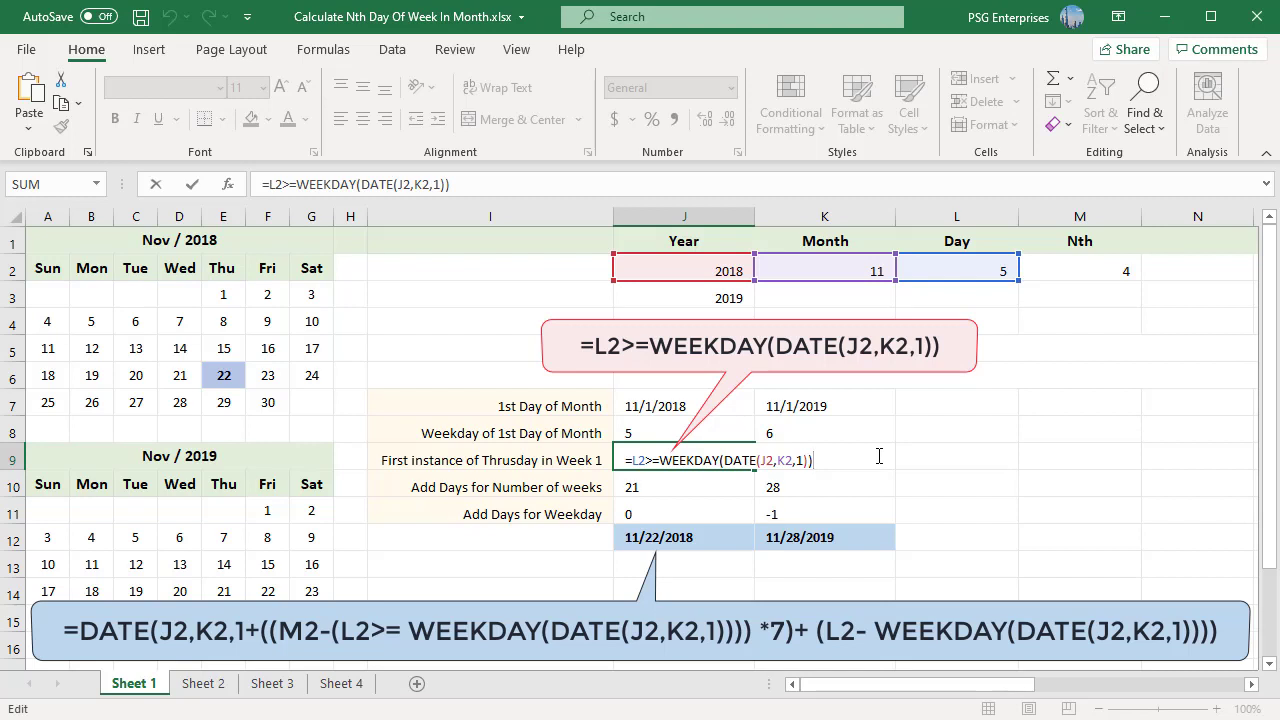
key(ctrl+Return)
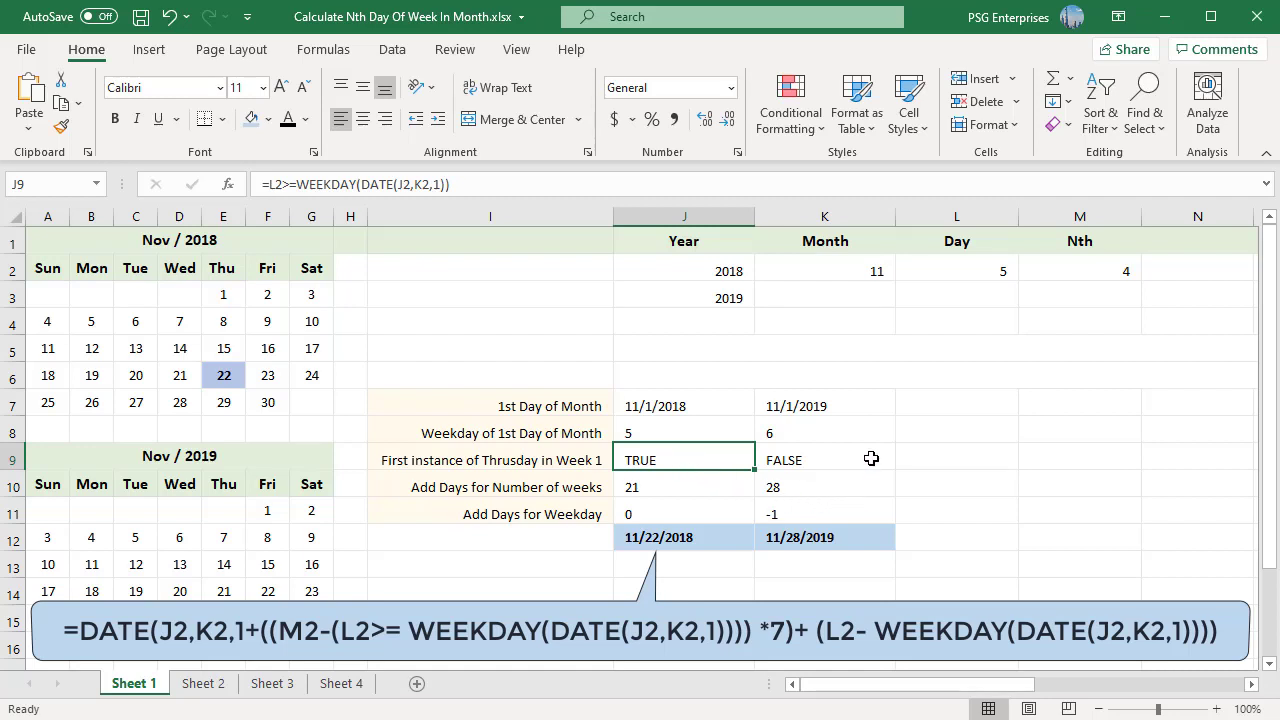
click(870, 458)
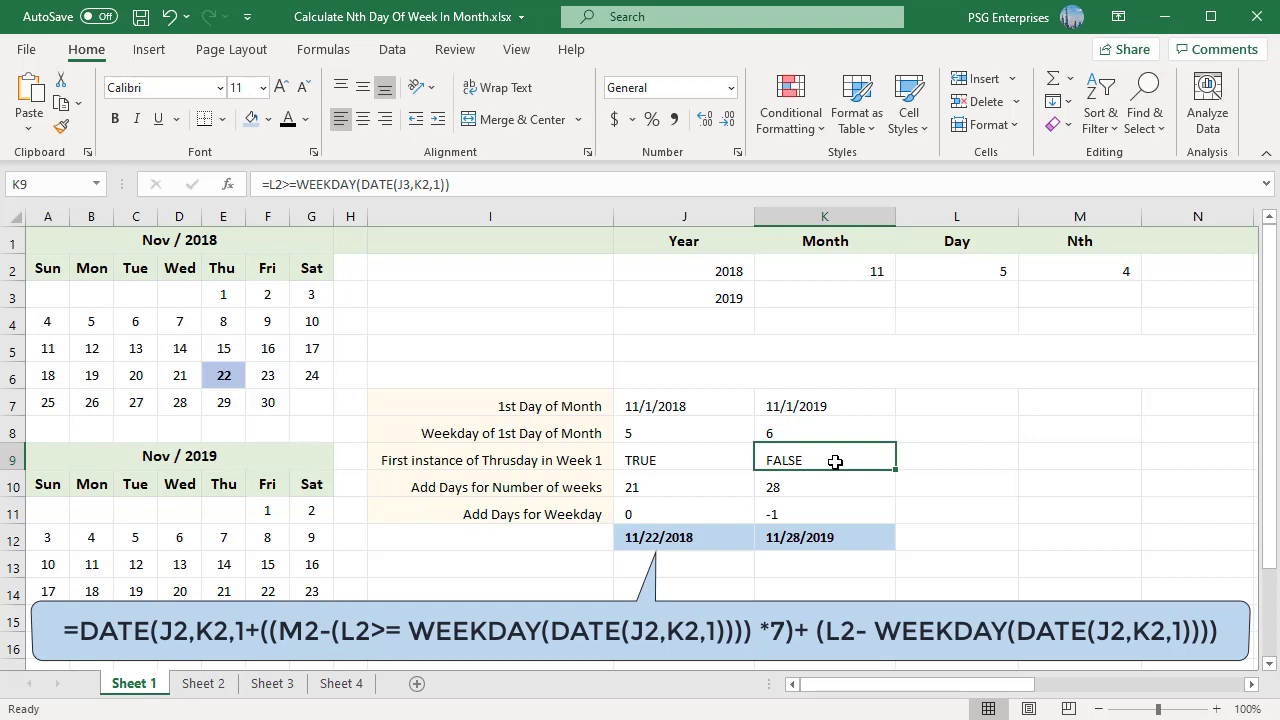
- Inspect the number-of-weeks formulas, confirming 21 in J10 and 28 in K10
click(718, 487)
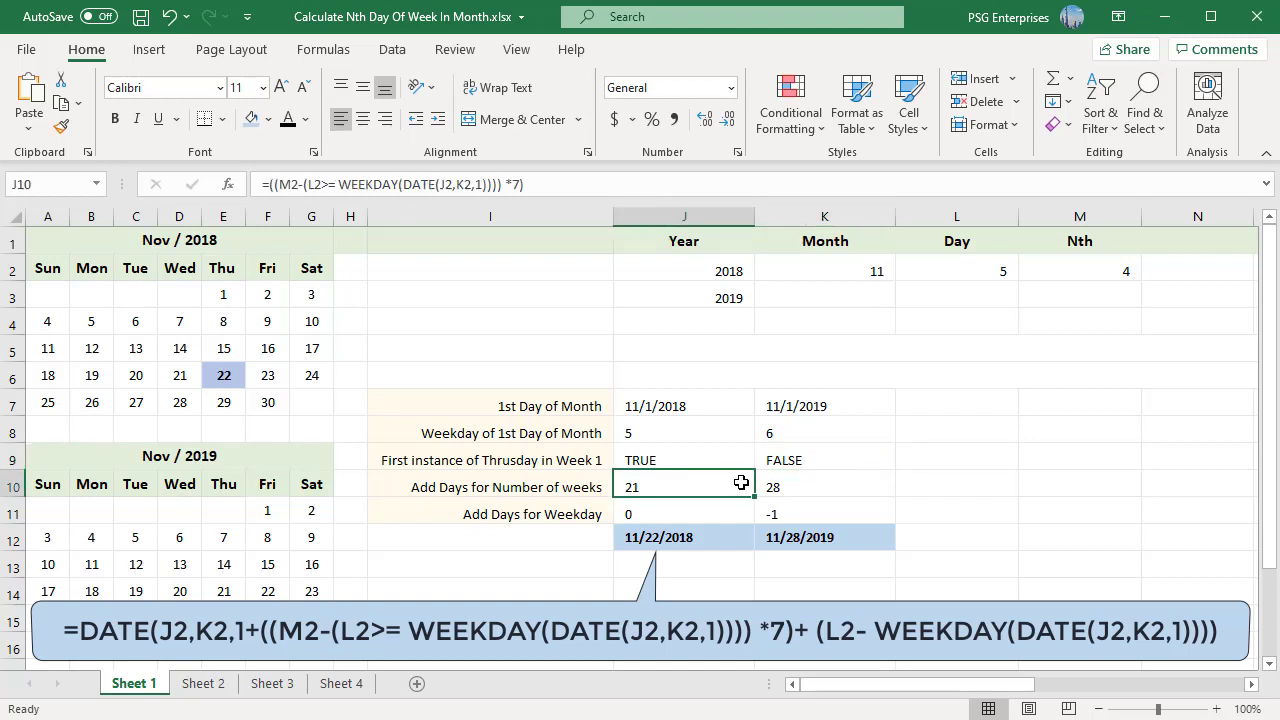
double_click(741, 483)
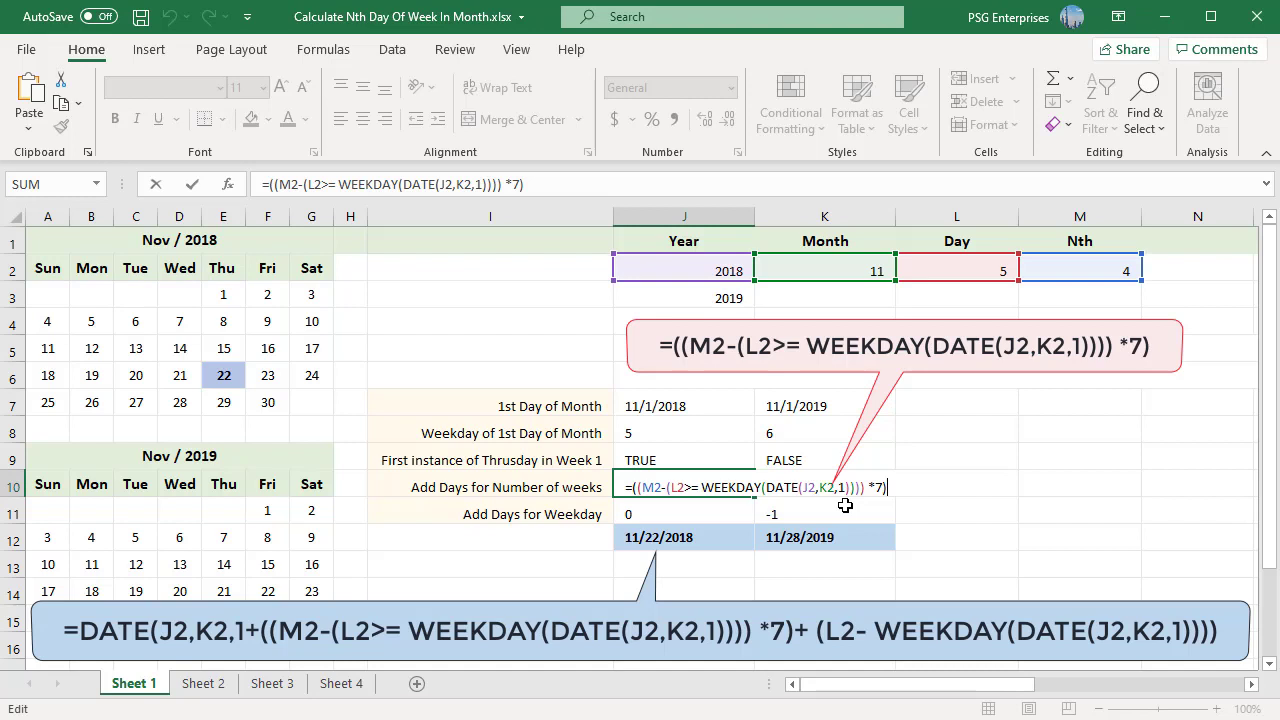
key(ctrl+Return)
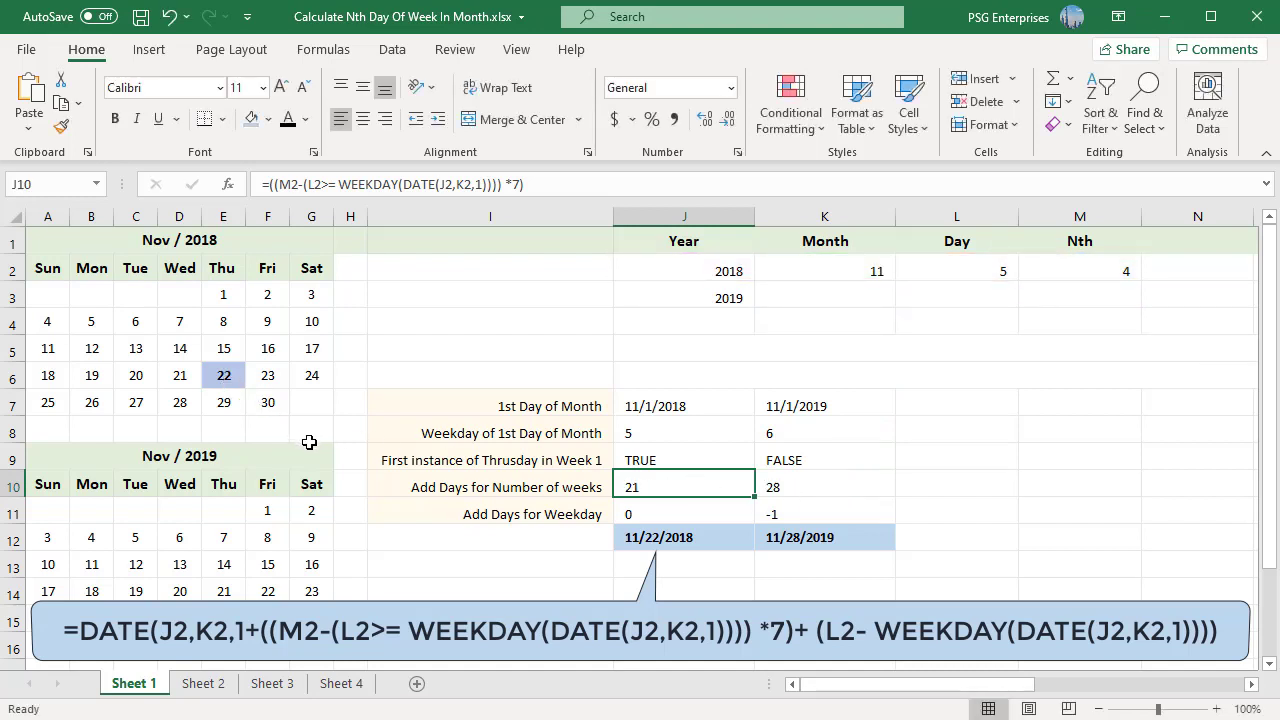
click(838, 481)
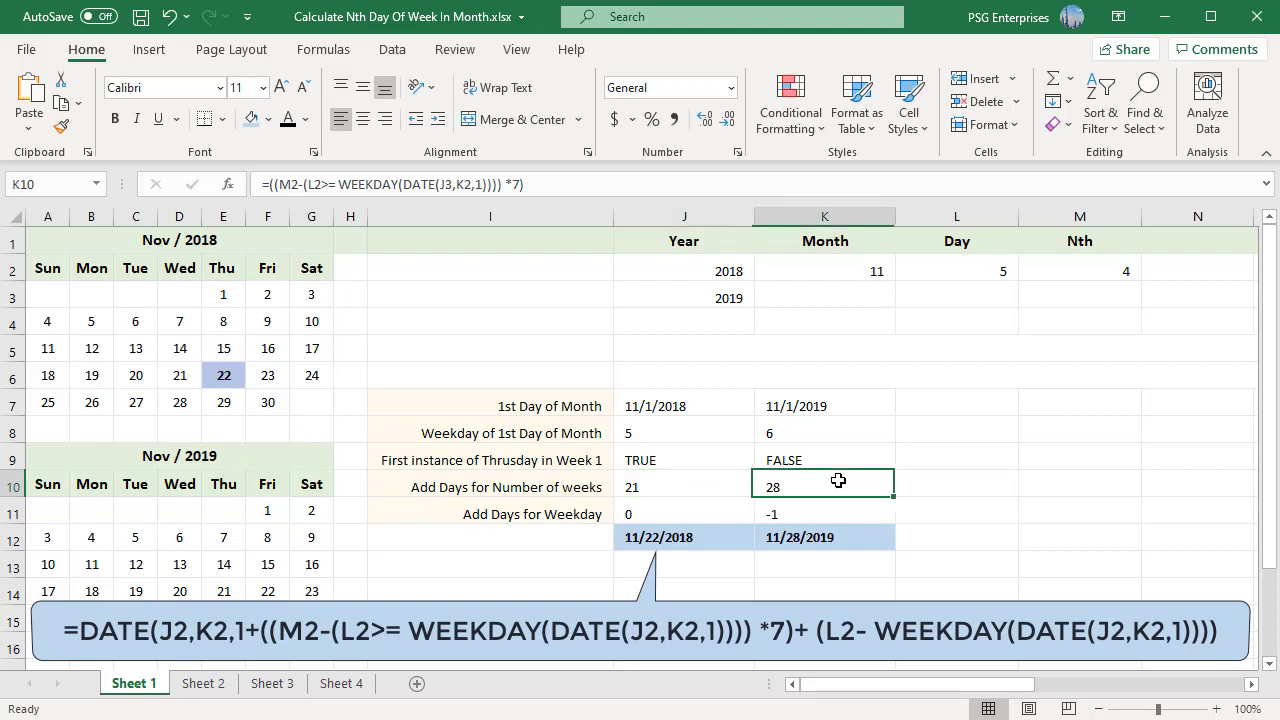
double_click(888, 485)
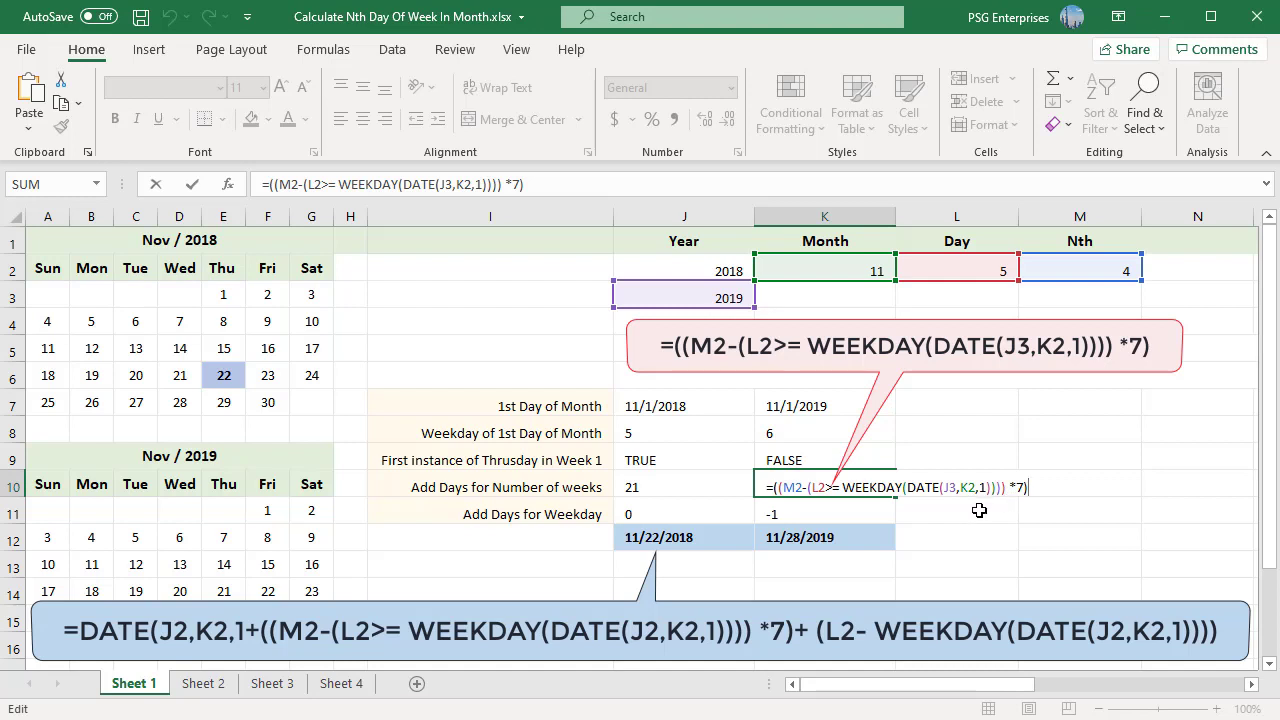
key(ctrl+Return)
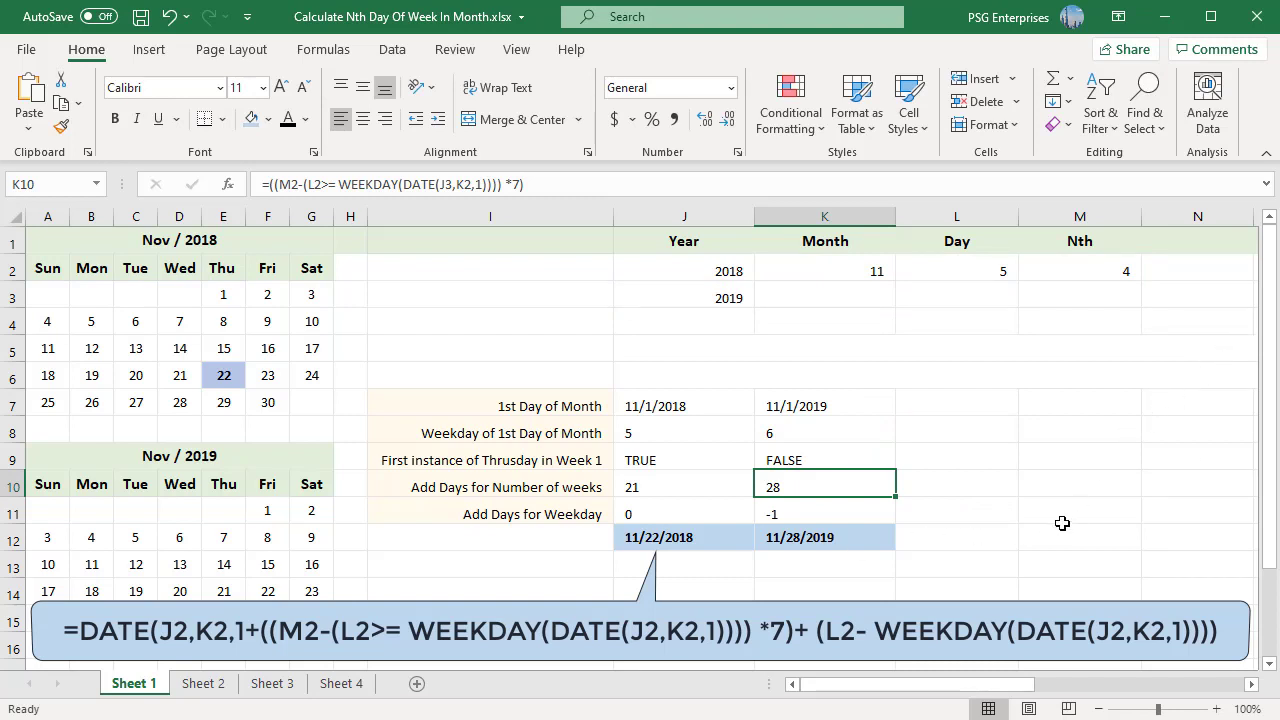
- Review J11's =(L2-WEEKDAY(DATE(J2,K2,1))) so Add Days for Weekday returns 0 for 2018
click(731, 511)
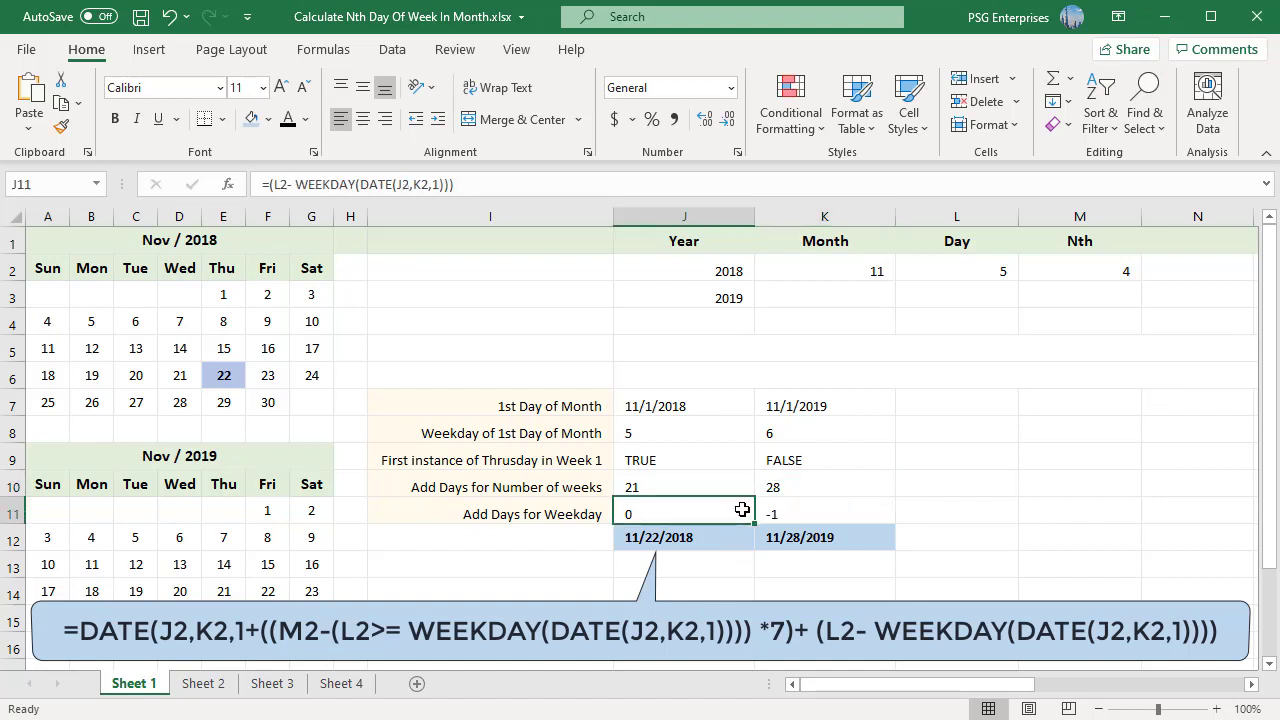
double_click(742, 510)
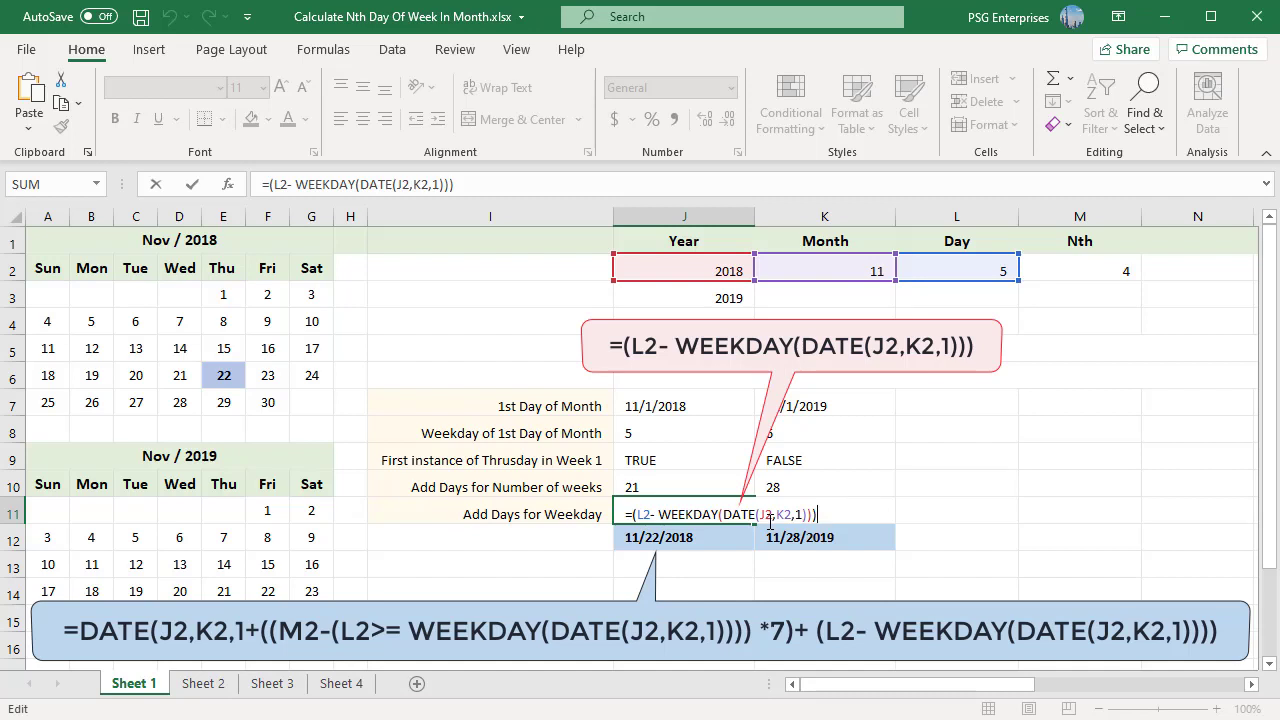
key(Escape)
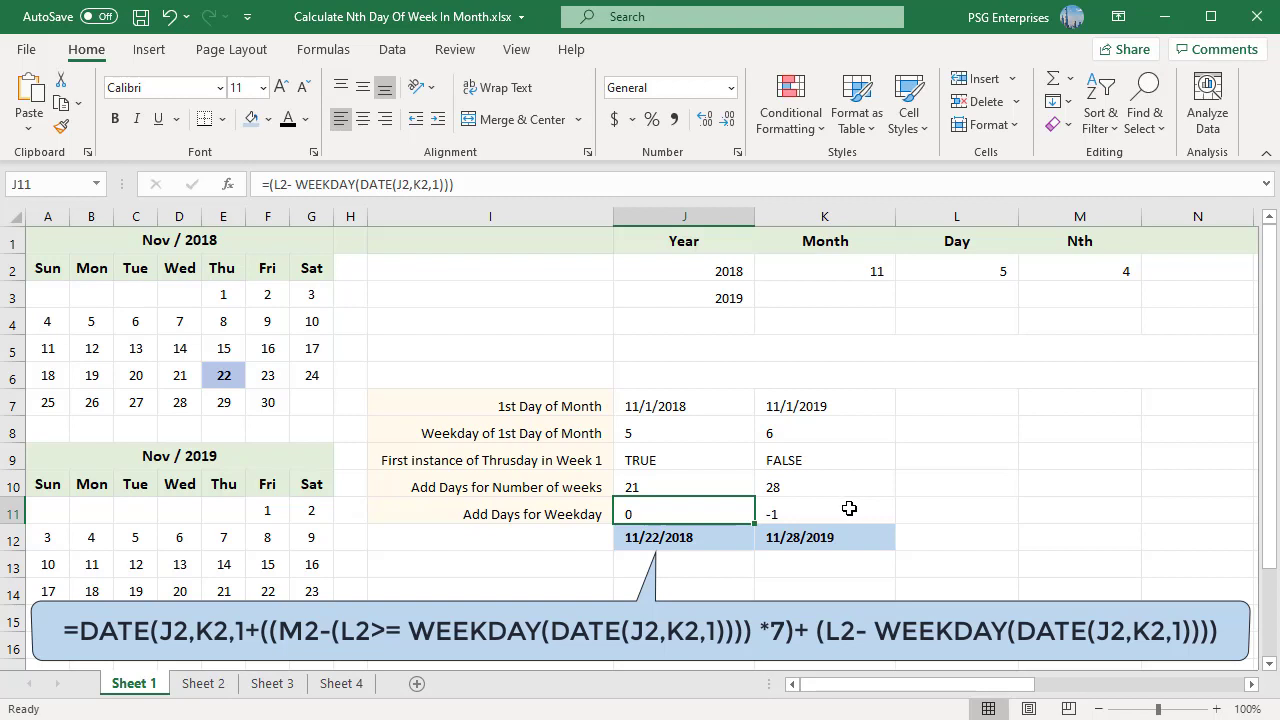
click(722, 540)
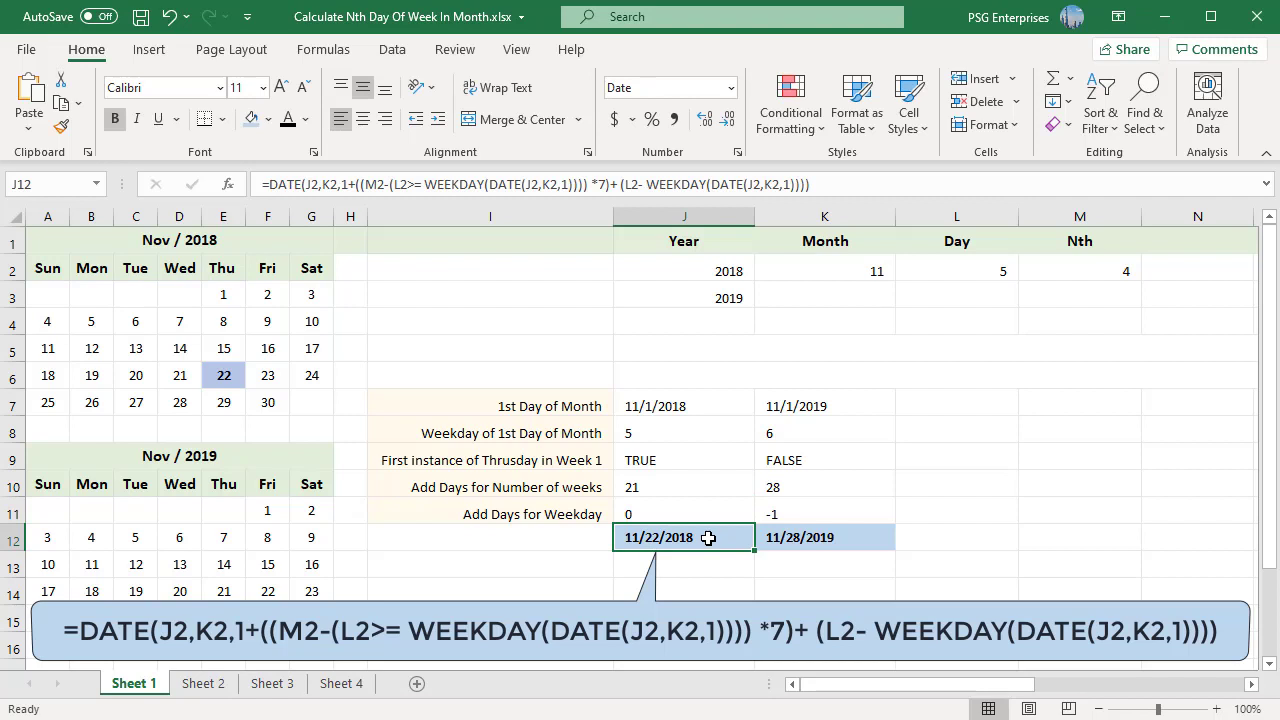
double_click(708, 538)
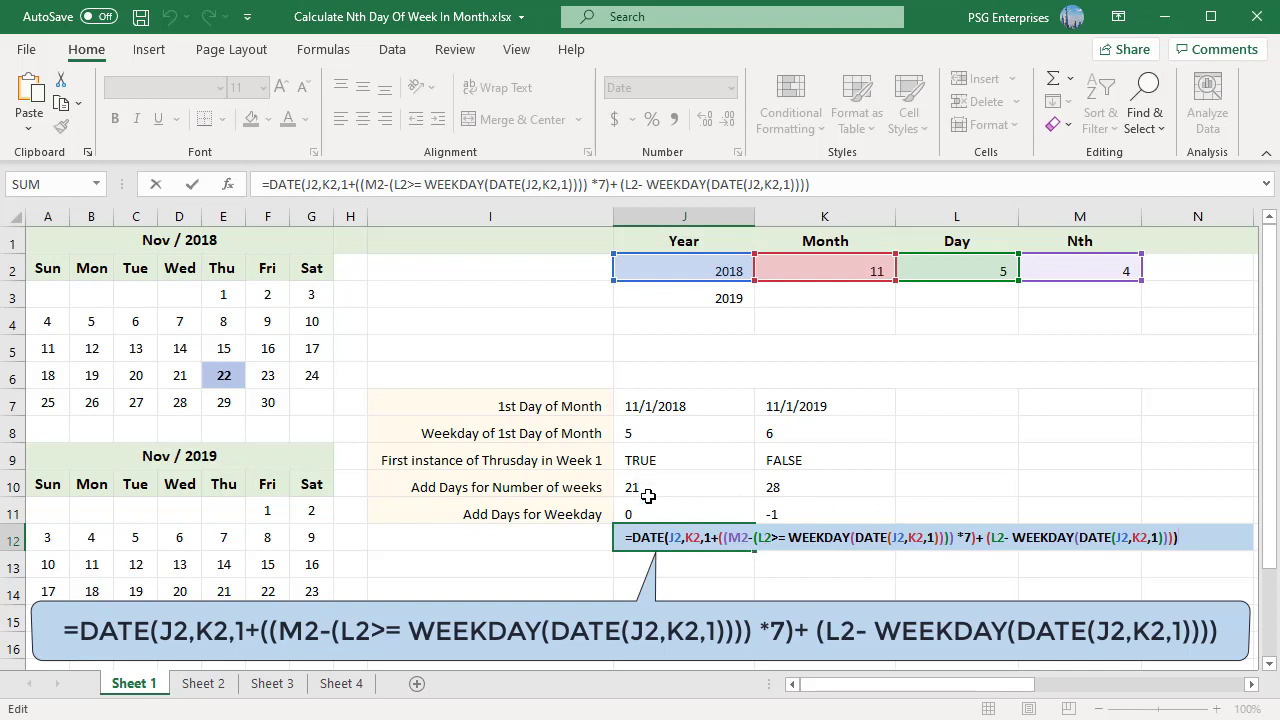
key(ctrl+Return)
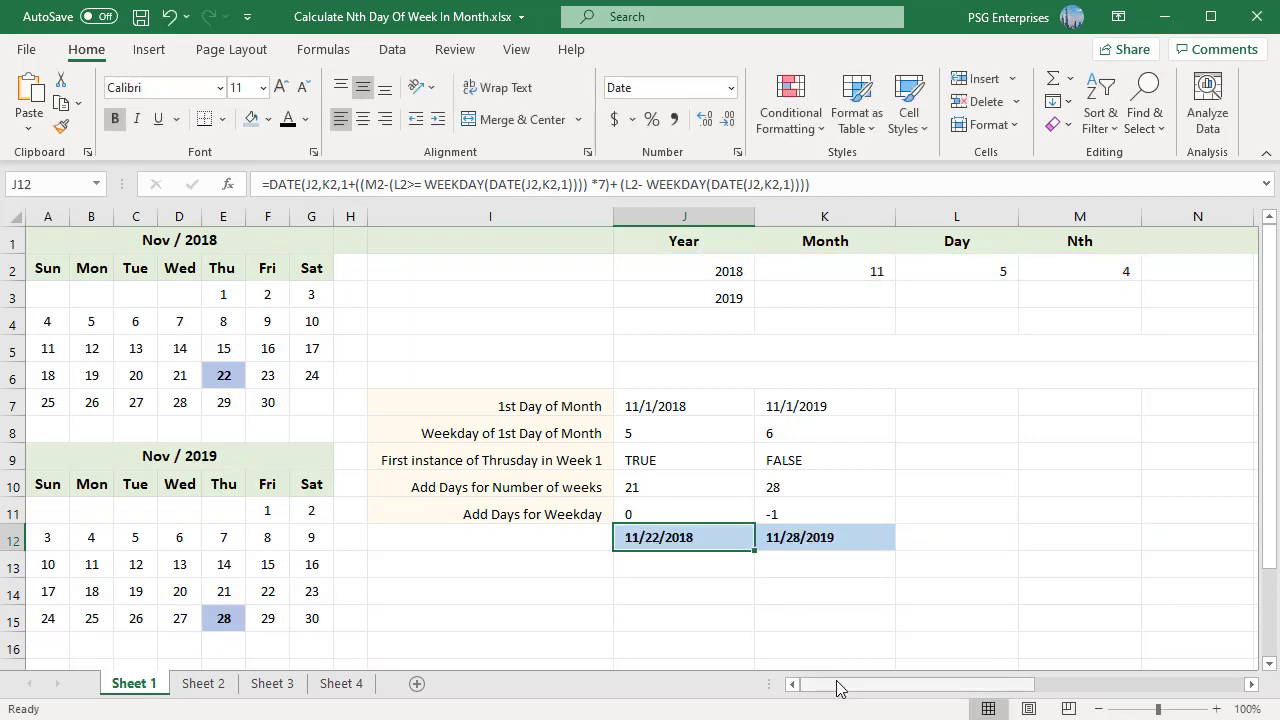
double_click(862, 537)
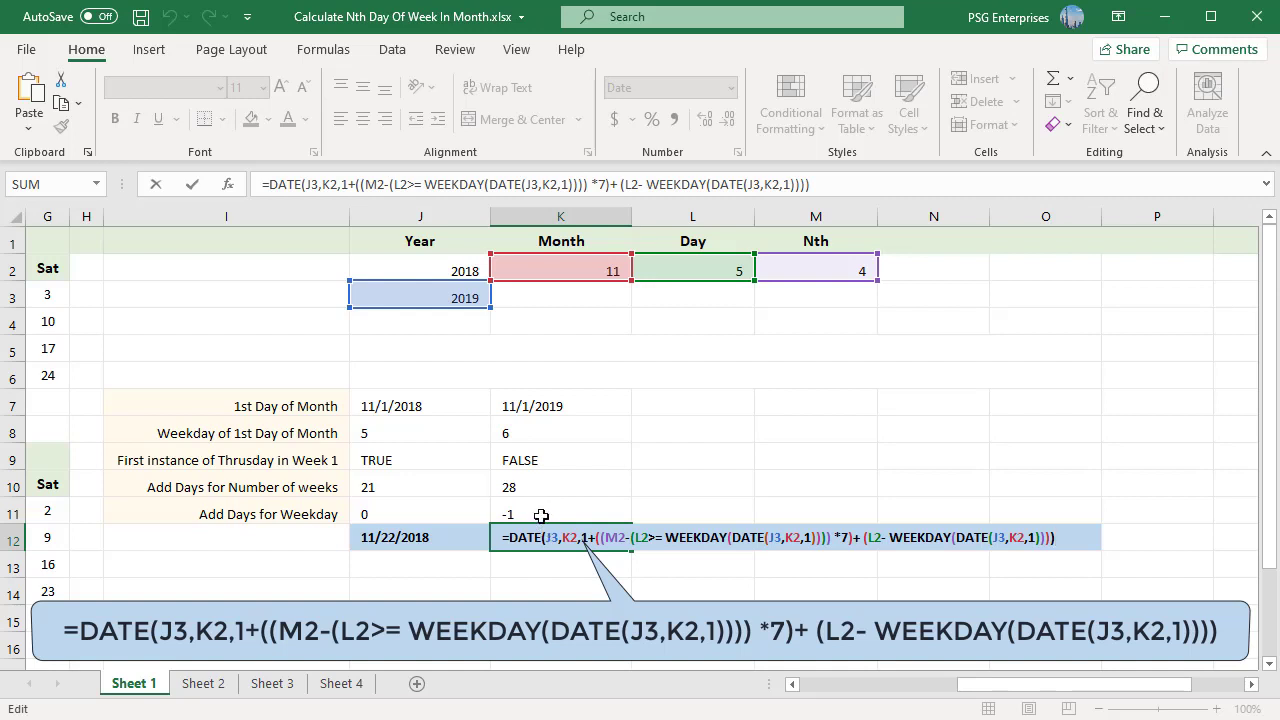
key(ctrl+Return)
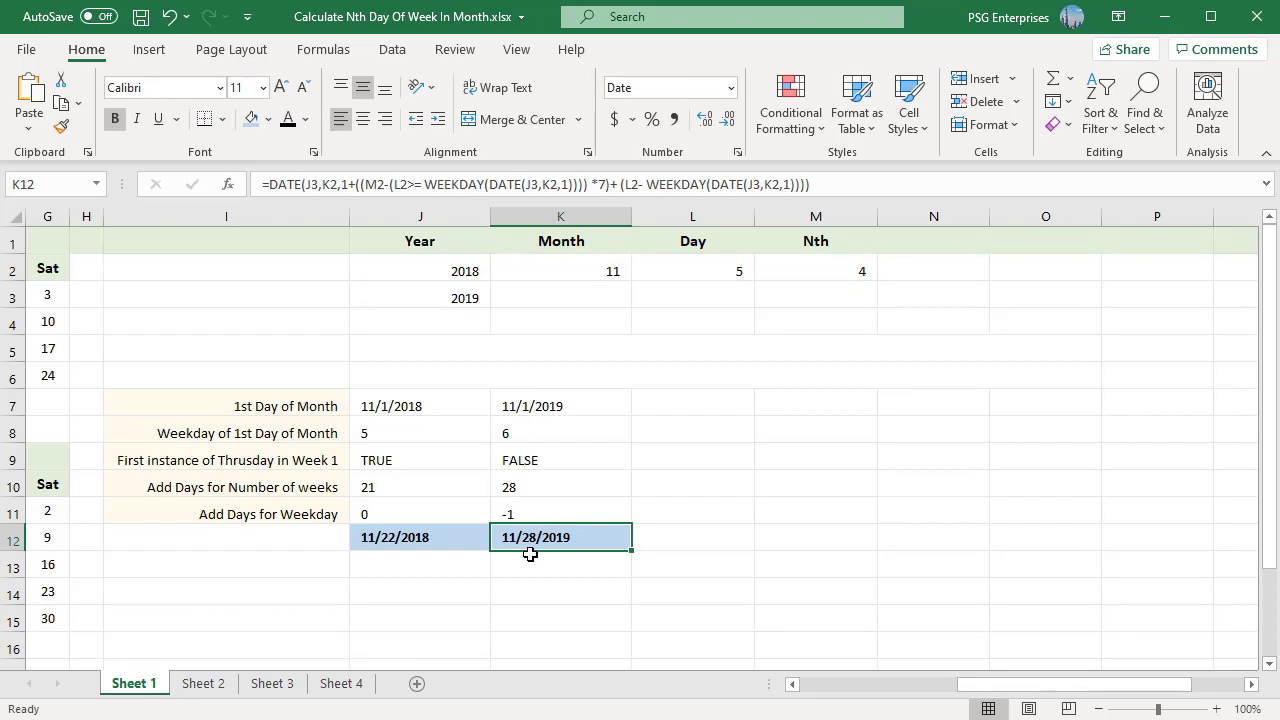
drag(1023, 691, 842, 663)
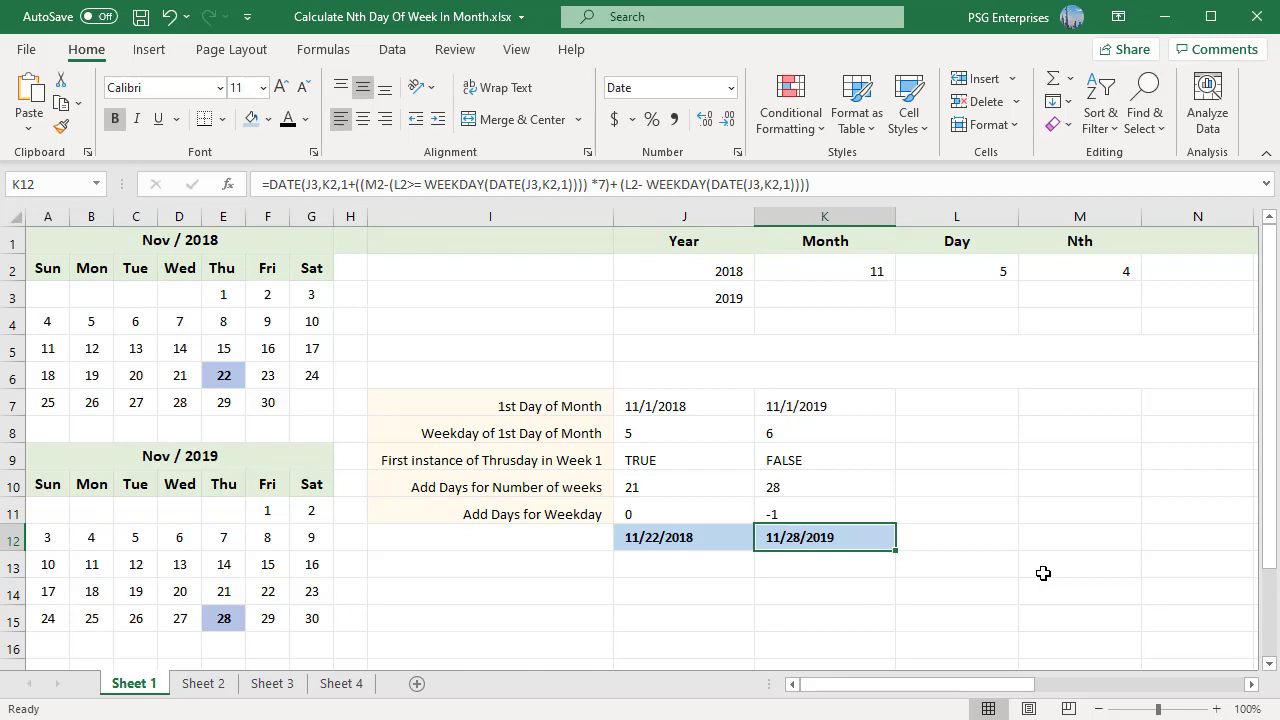
- Review Sheet 2's weekday results, then move to Sheet 3's 2021, 2019 and 2023 examples
click(203, 688)
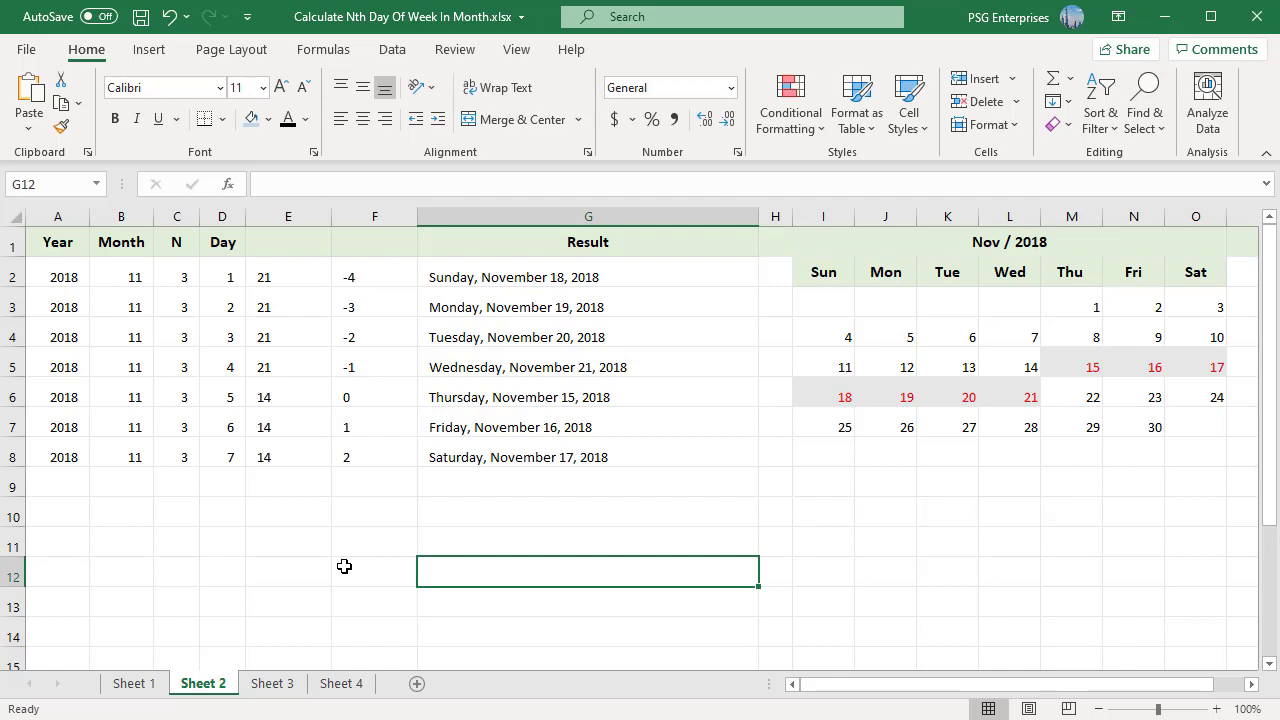
click(1248, 656)
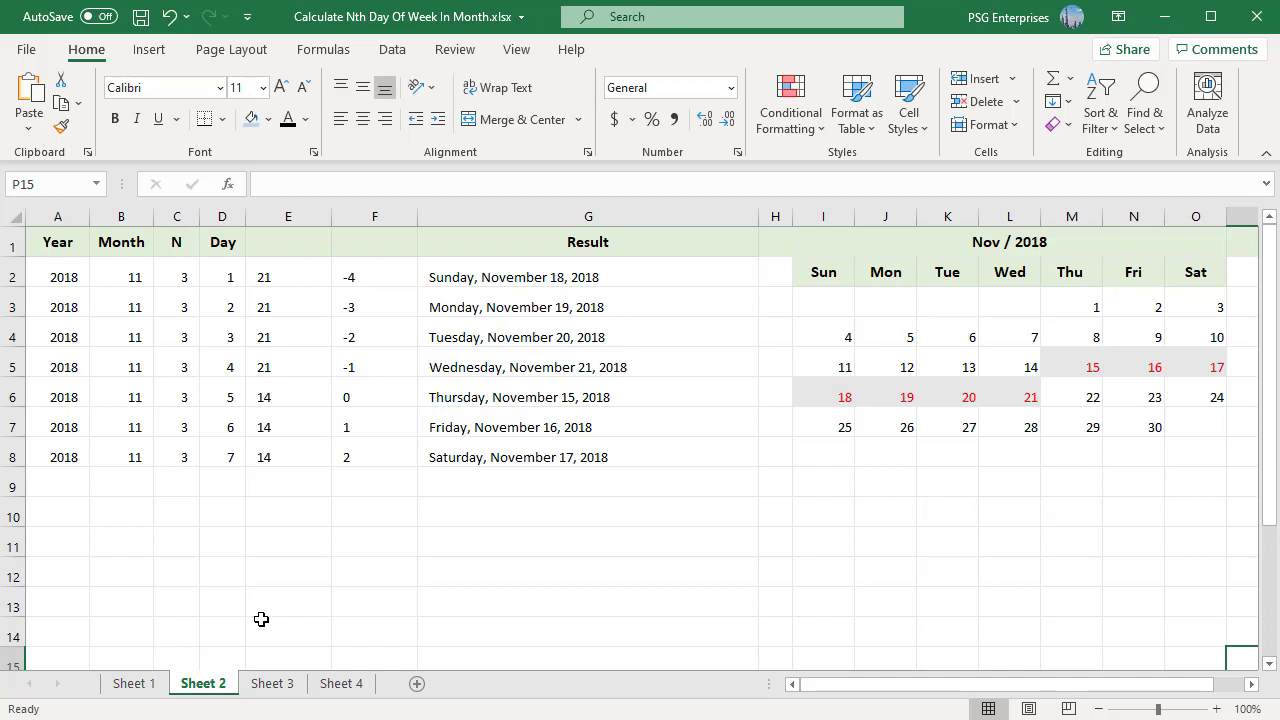
click(274, 688)
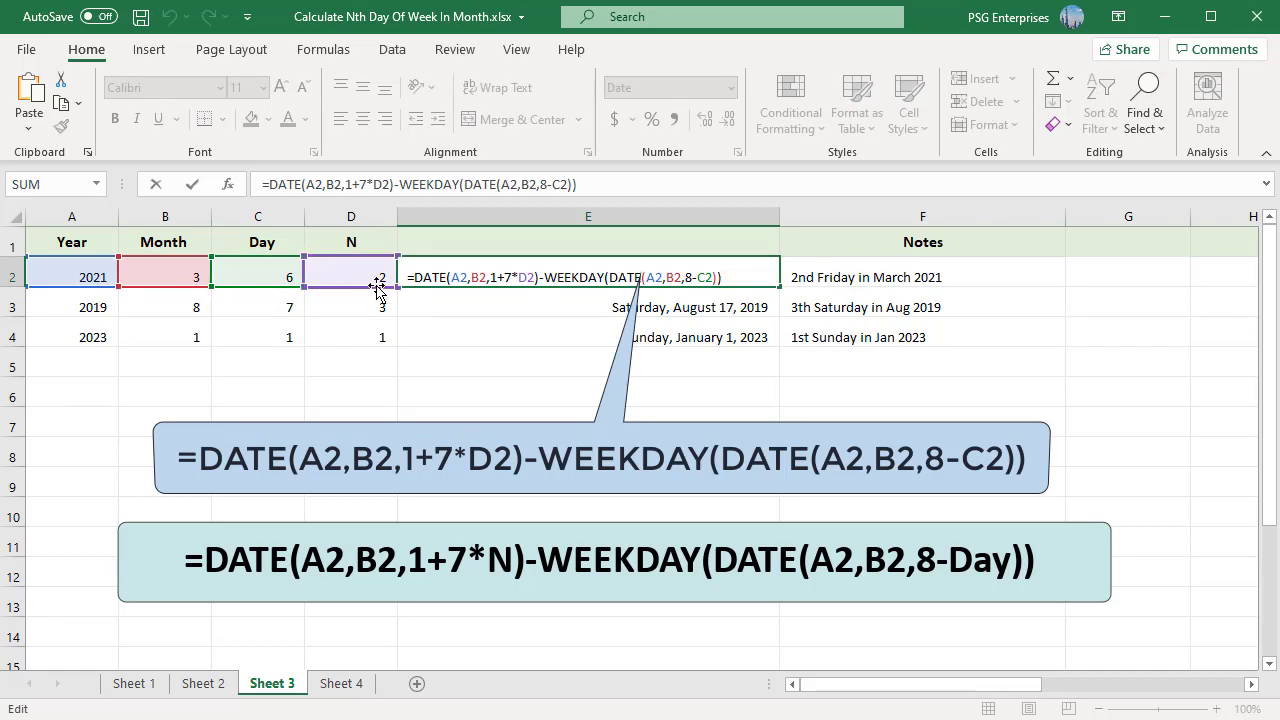
key(Escape)
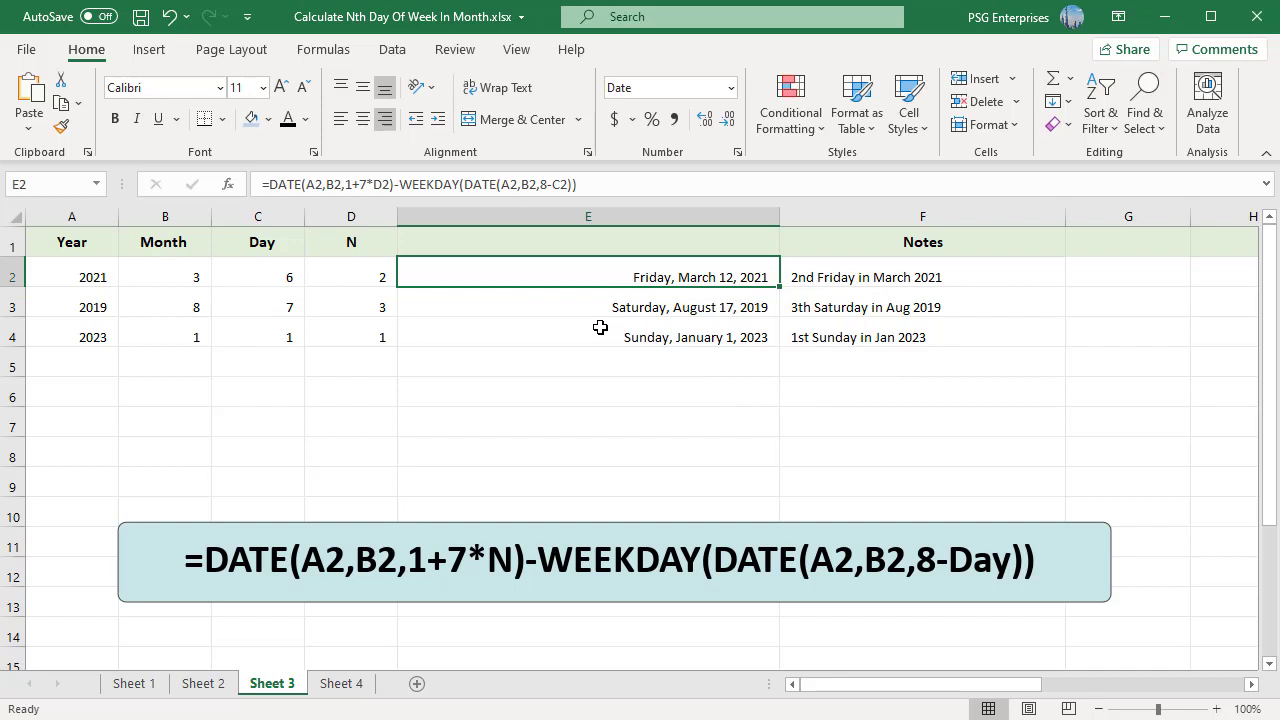
click(638, 308)
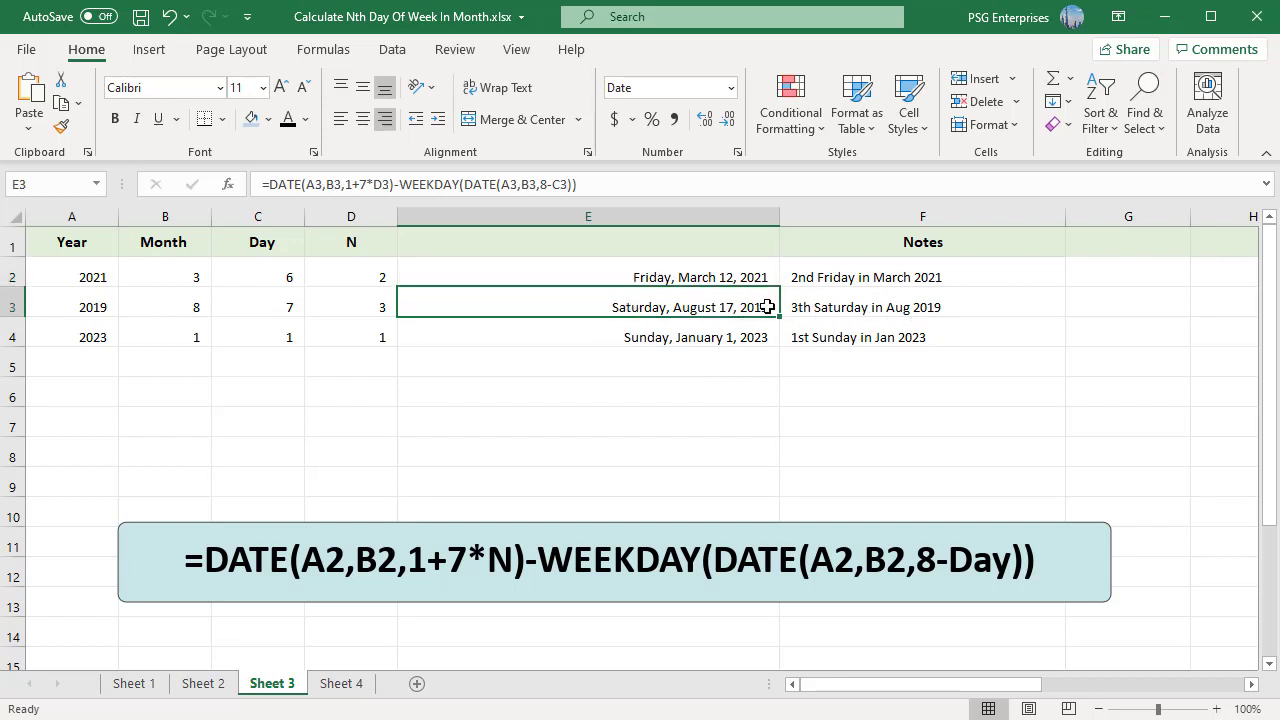
double_click(766, 307)
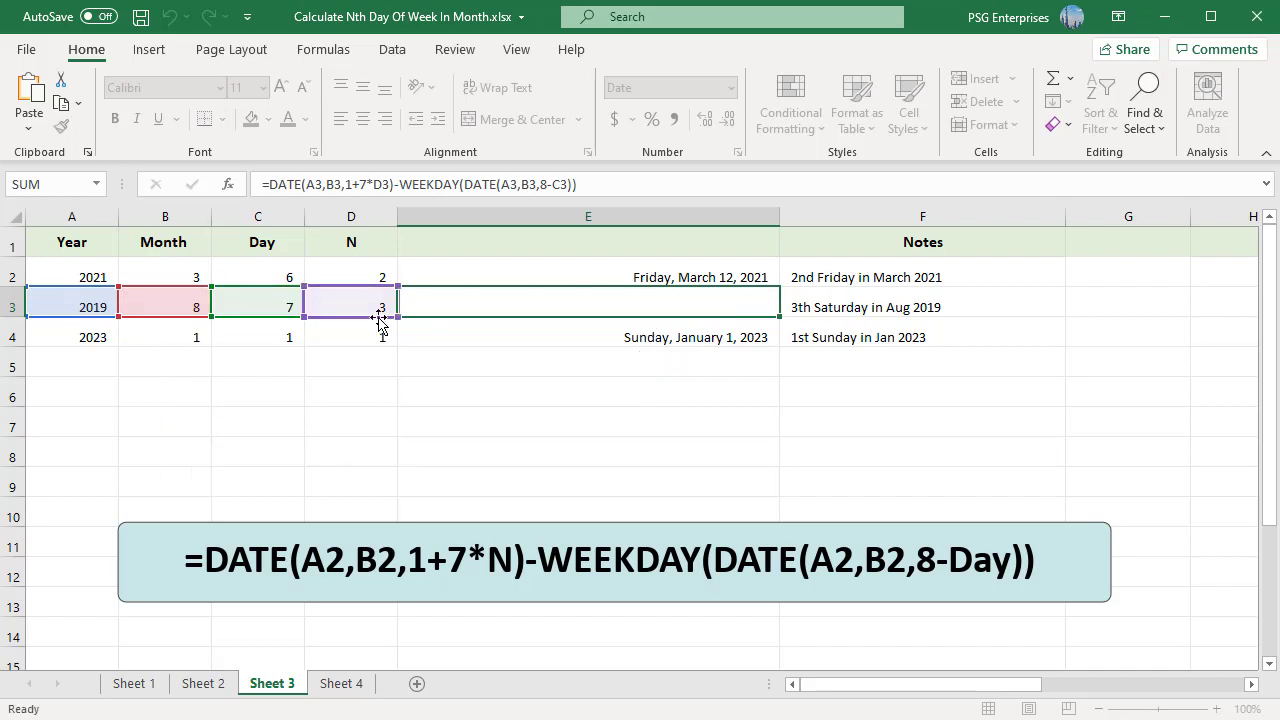
key(ctrl+Return)
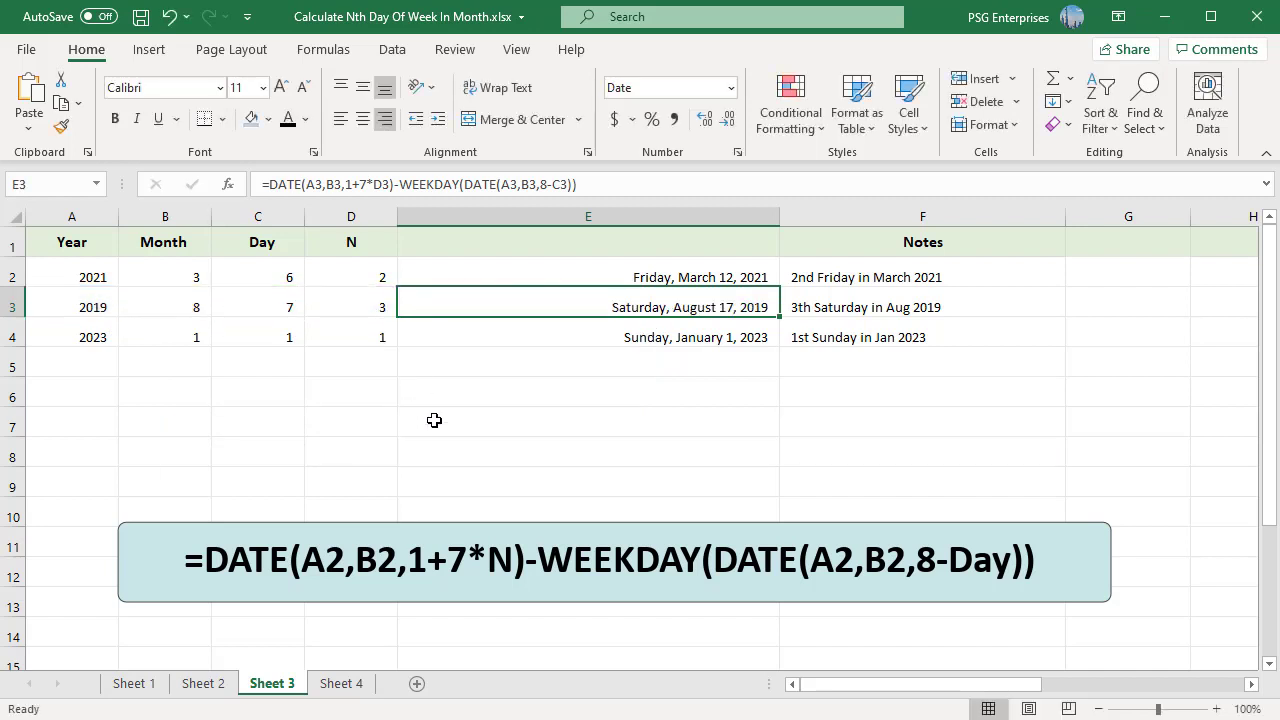
double_click(768, 335)
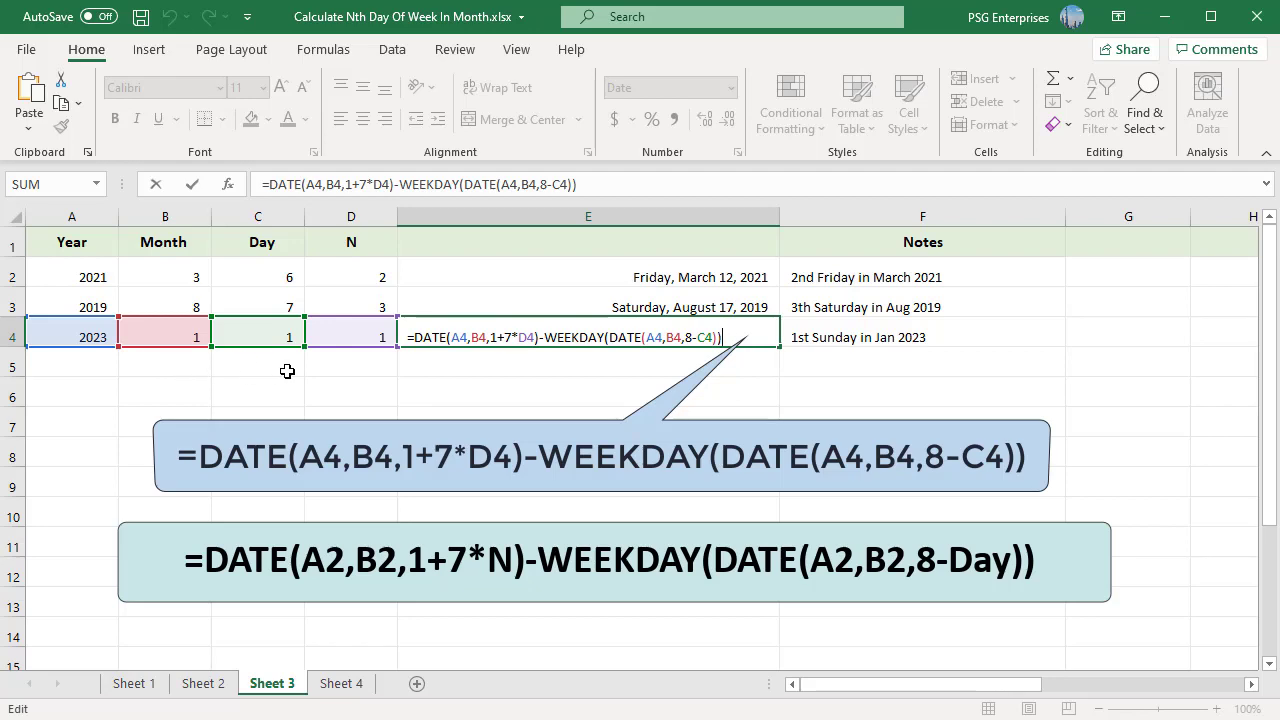
key(Return)
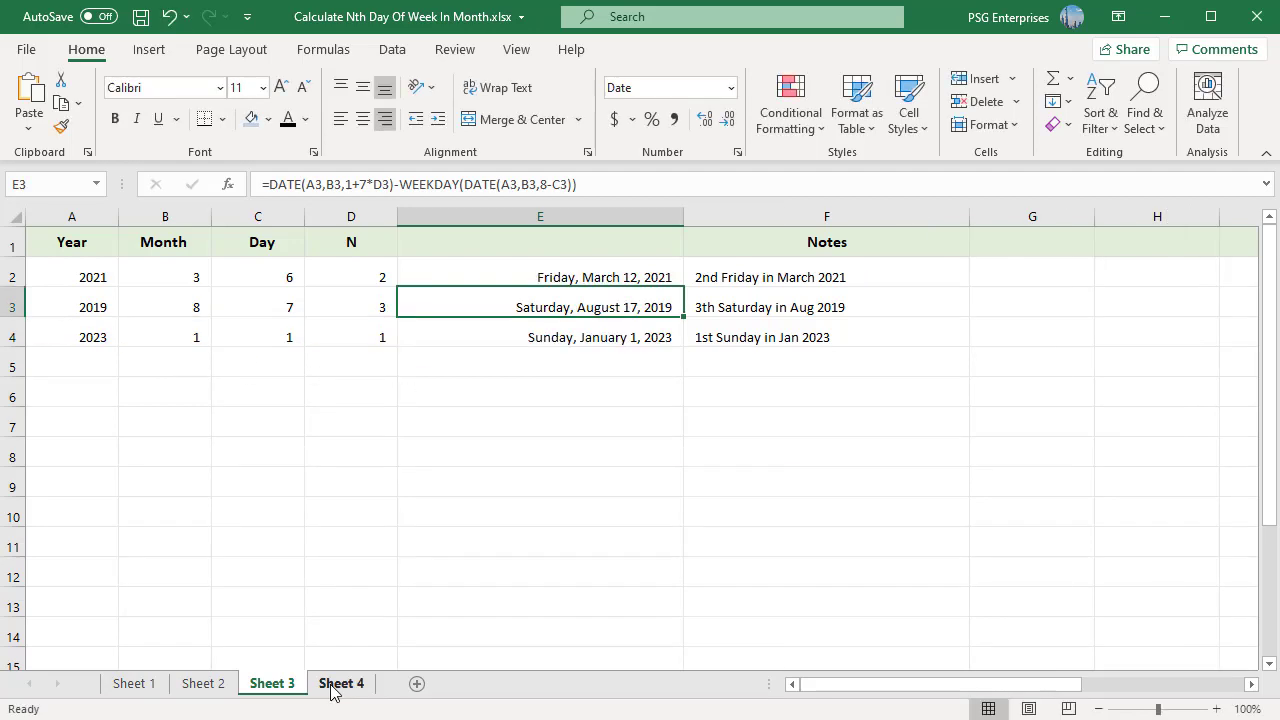
- On Sheet 4, show D2's DATE(YEAR(A2),MONTH(A2),1+7*C2)-WEEKDAY formula returning Friday, March 12, 2021
click(340, 683)
click(895, 276)
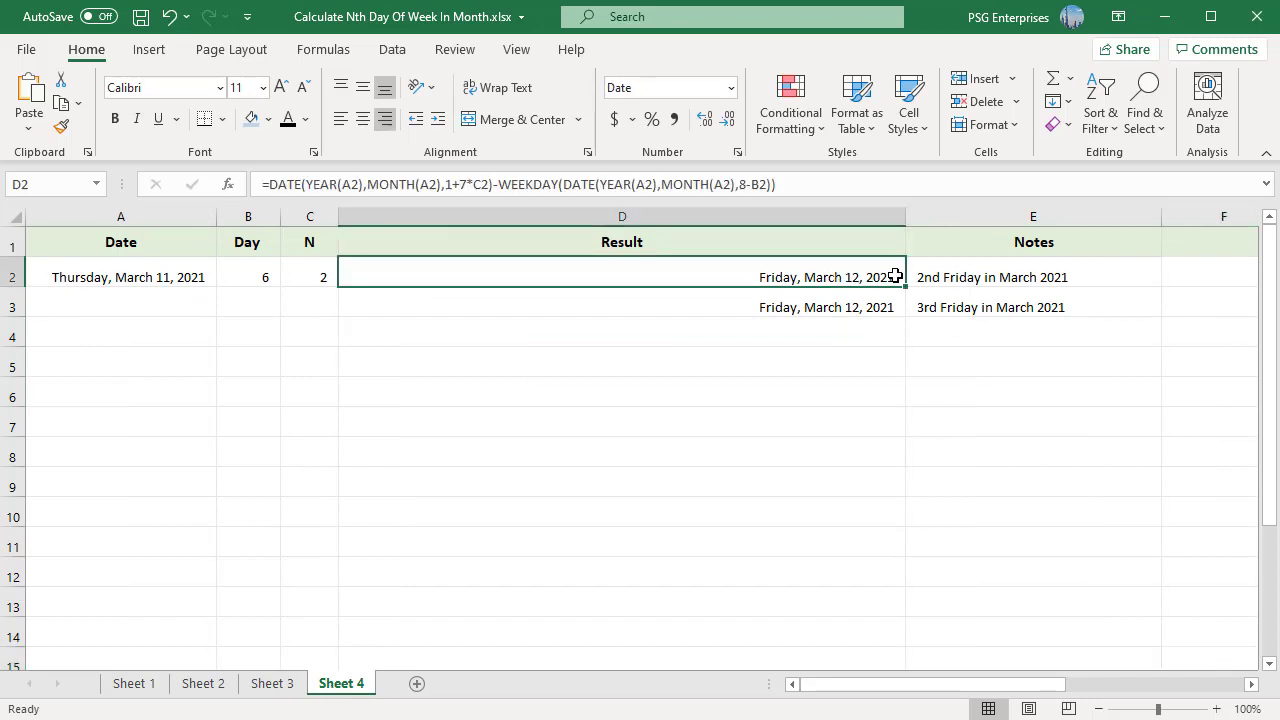
double_click(895, 276)
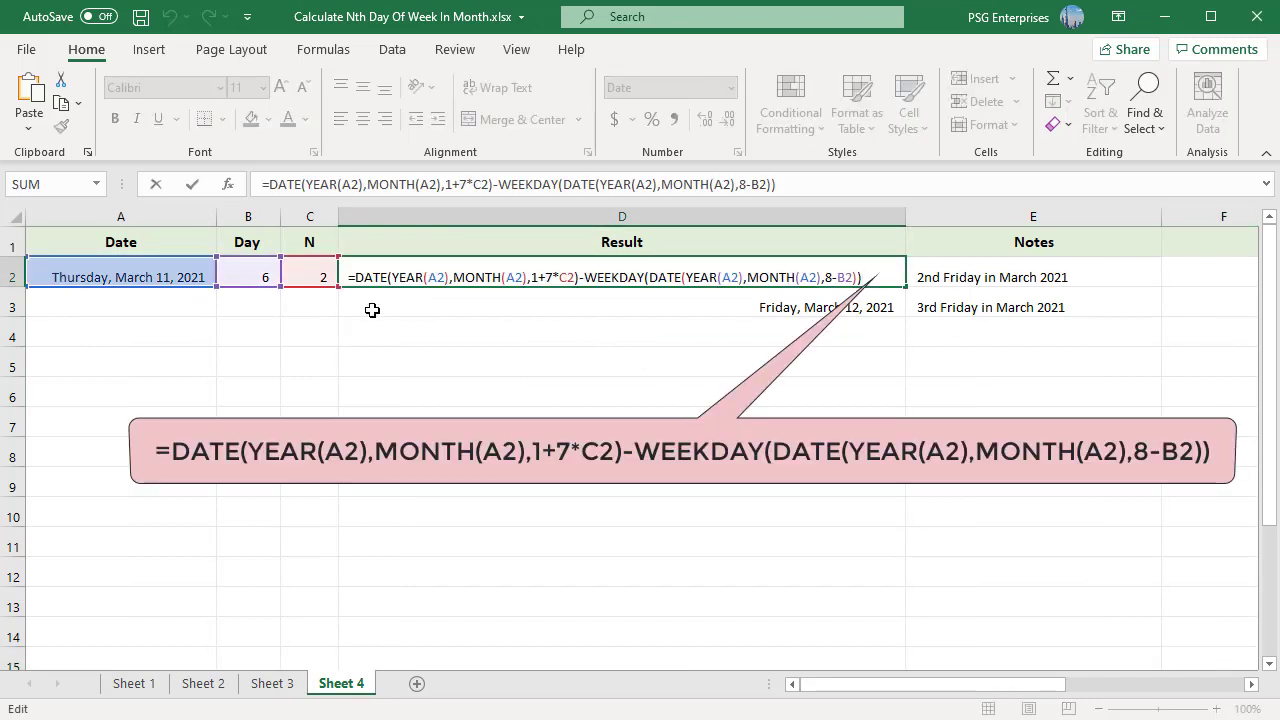